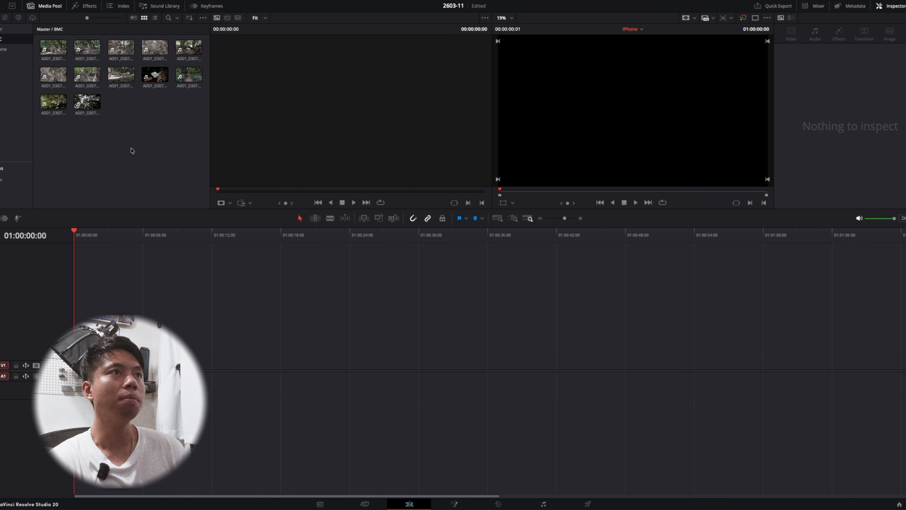
Place all clips from the BMC bin at the start of the timeline and fit them in view
{"action": "key", "text": "ctrl+a"}
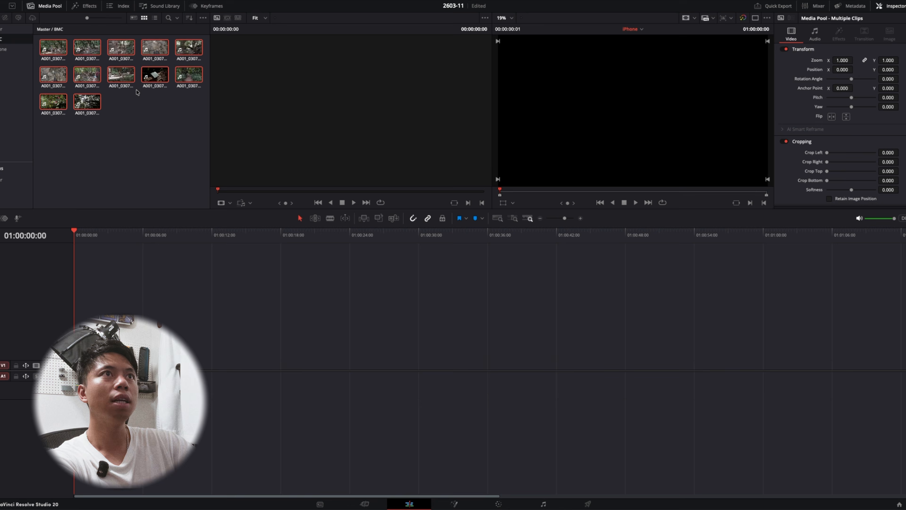
{"action": "left_click_drag", "start_coordinate": [51, 51], "coordinate": [214, 364]}
{"action": "key", "text": "shift+z"}
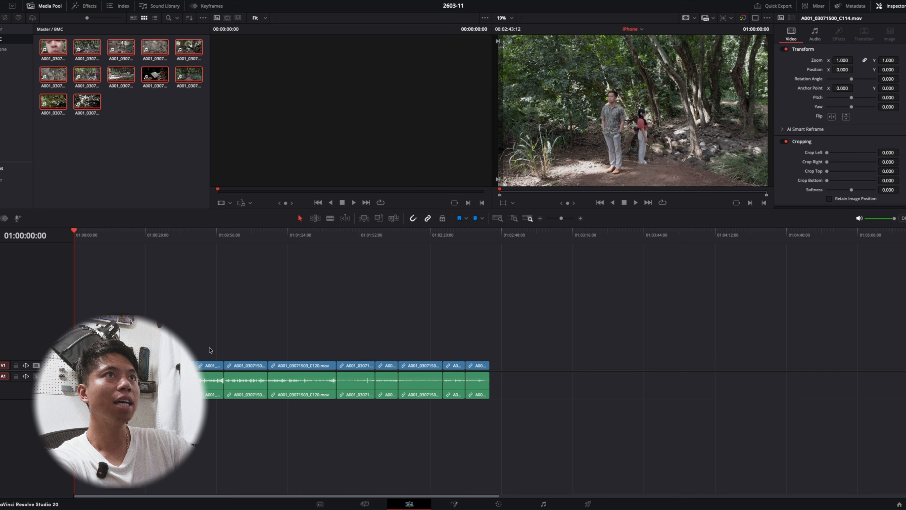
{"action": "left_click", "coordinate": [122, 152]}
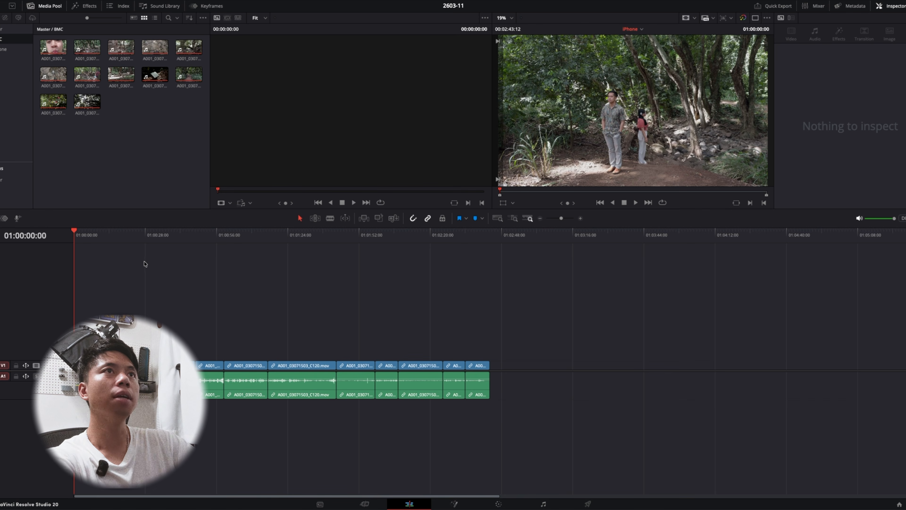
Add all clips from the iPhone bin after the BMC footage, leaving a gap, and park the playhead at IMG_2618.MOV
{"action": "left_click", "coordinate": [14, 49]}
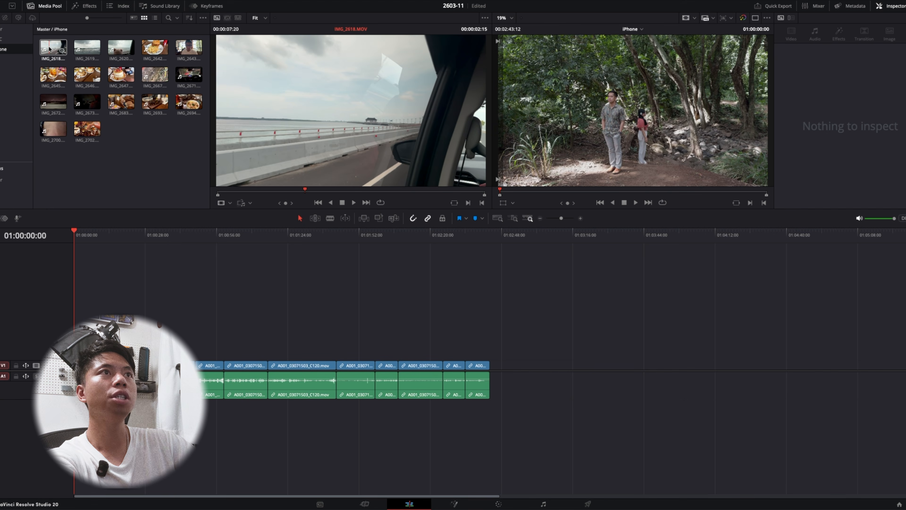
{"action": "left_click", "coordinate": [49, 49]}
{"action": "left_click", "coordinate": [87, 129], "text": "shift"}
{"action": "left_click_drag", "start_coordinate": [87, 129], "coordinate": [541, 369]}
{"action": "left_click_drag", "start_coordinate": [551, 239], "coordinate": [541, 241]}
{"action": "scroll", "coordinate": [538, 308], "scroll_direction": "down", "scroll_amount": 4}
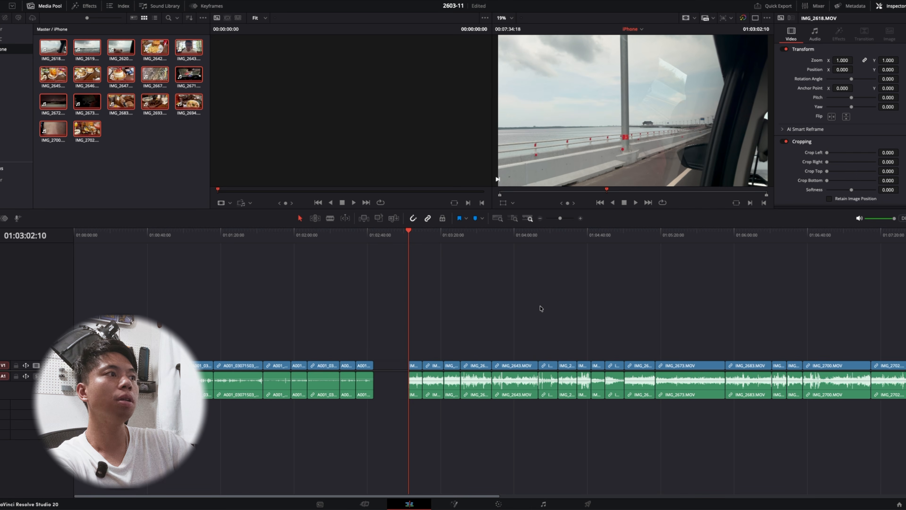
{"action": "scroll", "coordinate": [476, 343], "scroll_direction": "up", "scroll_amount": 3}
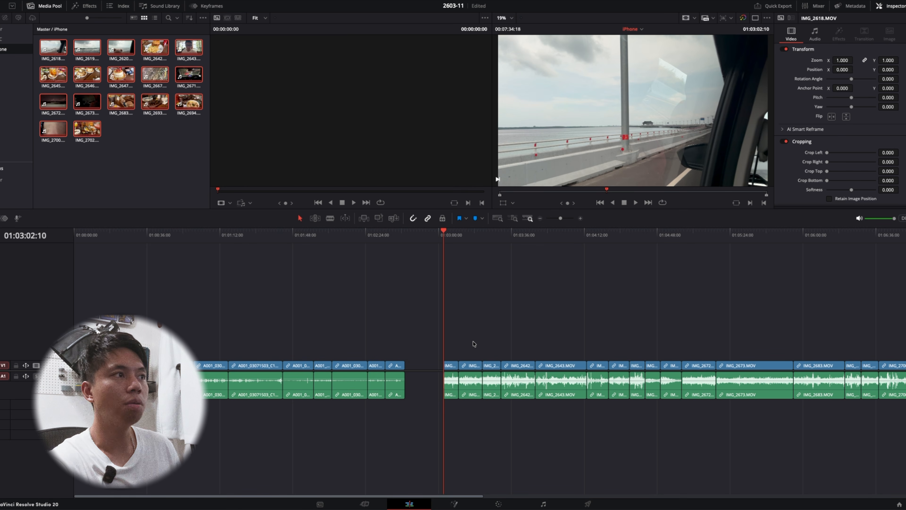
On the Color page, apply Dehancer Pro 7.4.0 to node 02 of the car-window clip and review its settings
{"action": "left_click", "coordinate": [499, 503]}
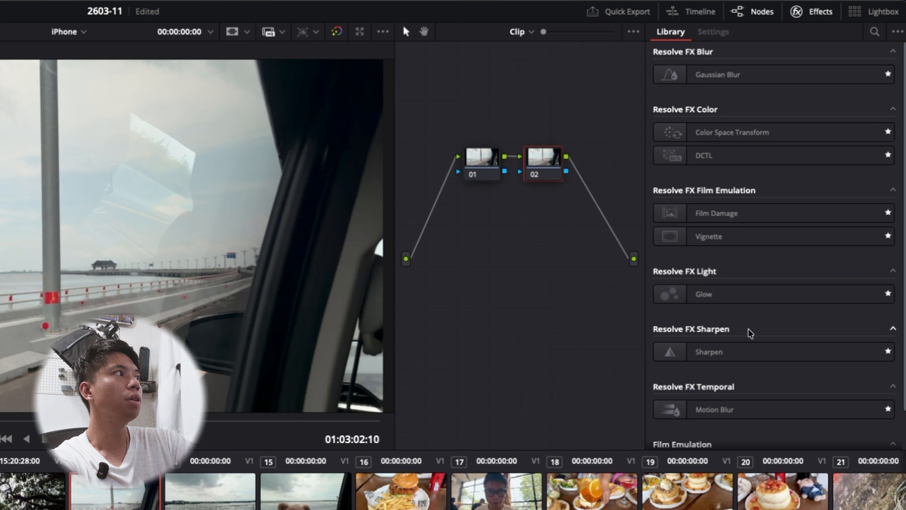
{"action": "scroll", "coordinate": [835, 197], "scroll_direction": "down", "scroll_amount": 2}
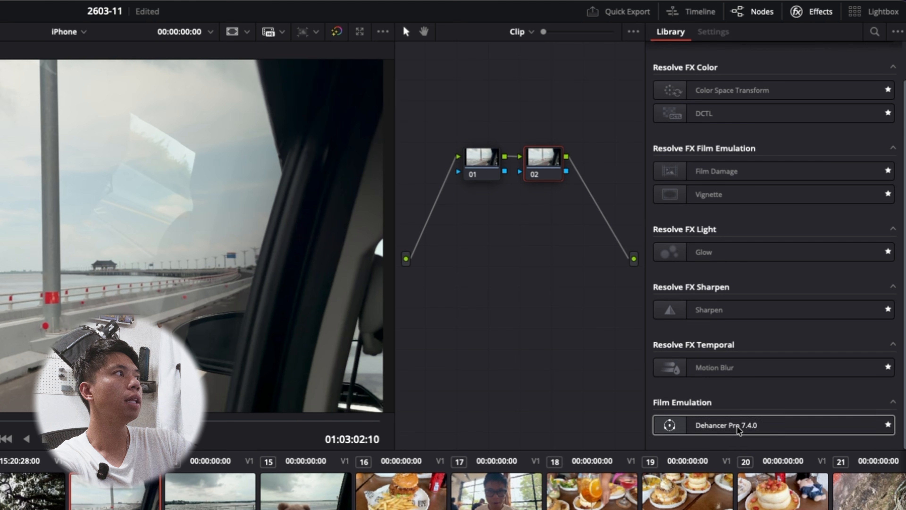
{"action": "left_click_drag", "start_coordinate": [819, 254], "coordinate": [720, 98]}
{"action": "mouse_move", "coordinate": [554, 168]}
{"action": "left_mouse_down"}
{"action": "mouse_move", "coordinate": [627, 192]}
{"action": "mouse_move", "coordinate": [558, 194]}
{"action": "mouse_move", "coordinate": [551, 181]}
{"action": "left_mouse_up"}
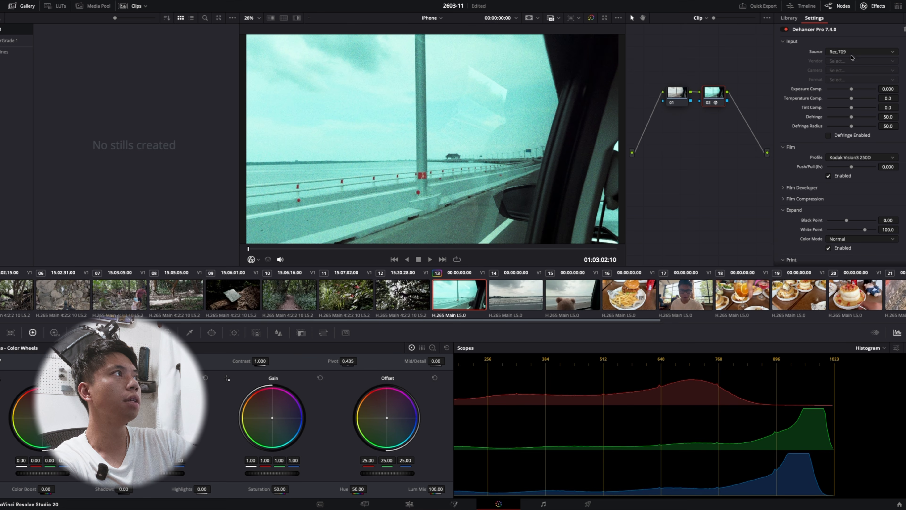
{"action": "scroll", "coordinate": [841, 145], "scroll_direction": "down", "scroll_amount": 8}
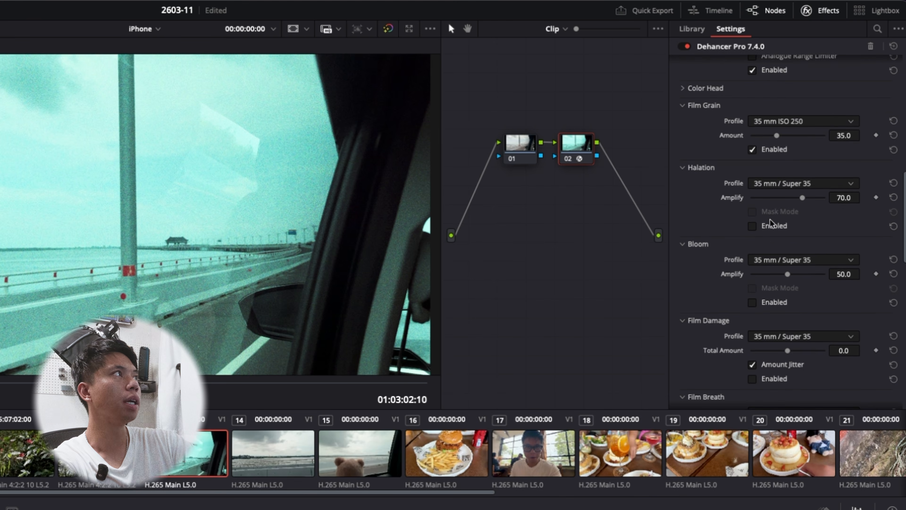
{"action": "scroll", "coordinate": [766, 229], "scroll_direction": "up", "scroll_amount": 8}
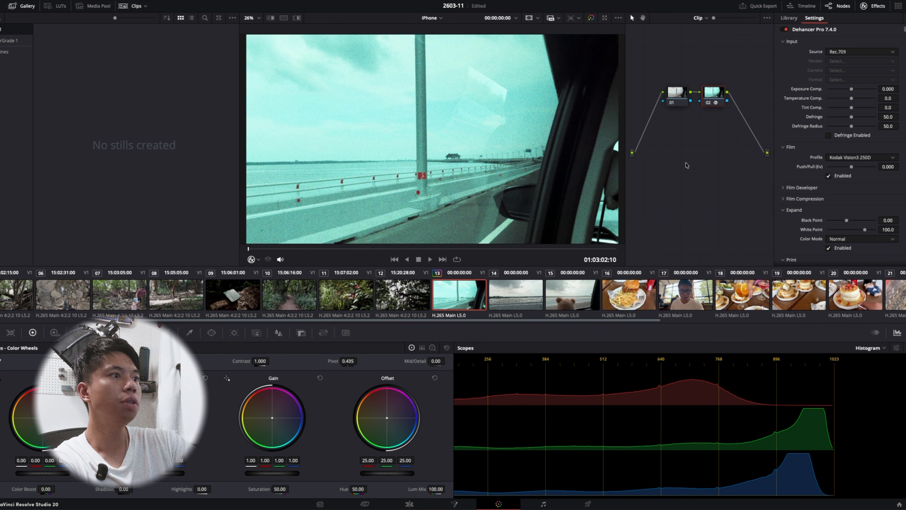
Place the saved Dehancer clip from the Vlog power bin on V2 and trim its end to the last iPhone clip
{"action": "left_click", "coordinate": [409, 503]}
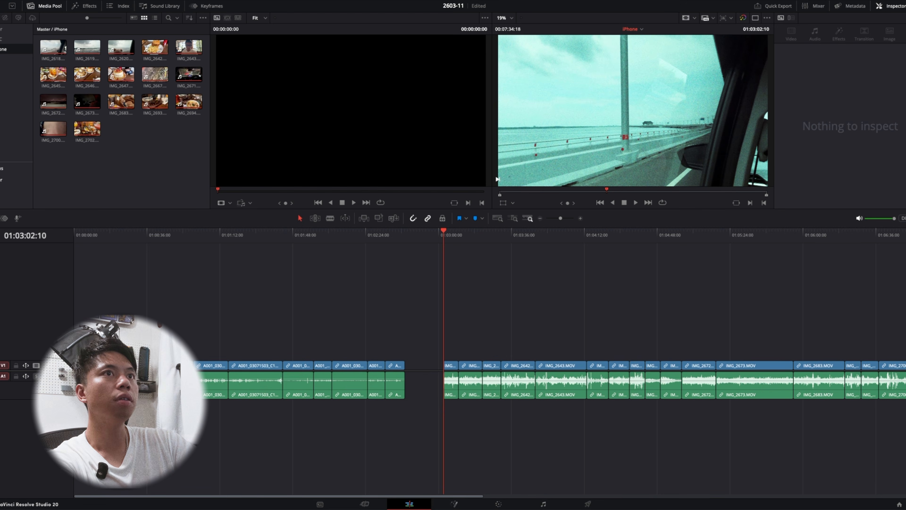
{"action": "left_click", "coordinate": [15, 190]}
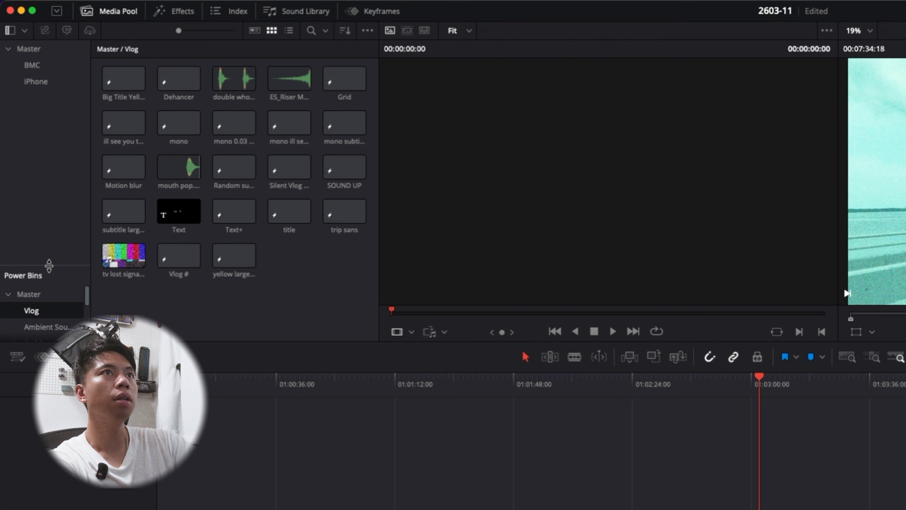
{"action": "left_click_drag", "start_coordinate": [49, 264], "coordinate": [49, 233]}
{"action": "left_click_drag", "start_coordinate": [179, 79], "coordinate": [314, 354]}
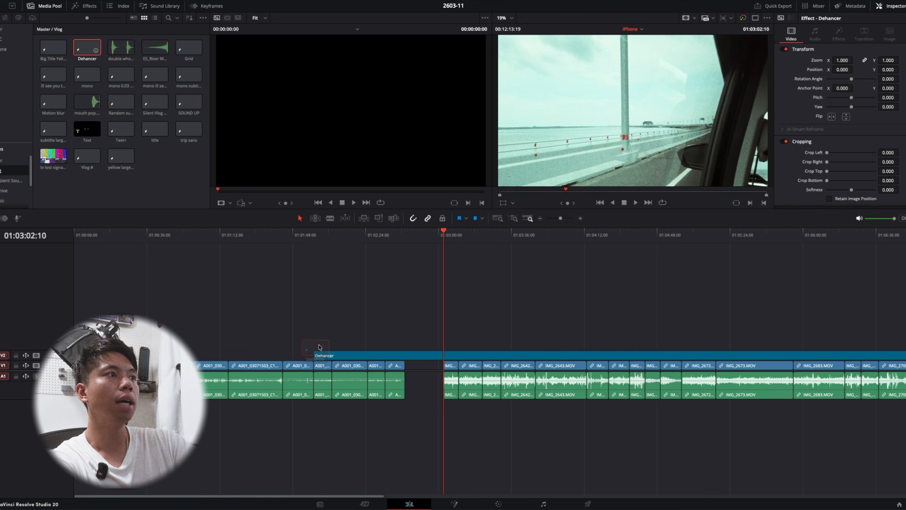
{"action": "key", "text": "super+minus"}
{"action": "left_click", "coordinate": [429, 240]}
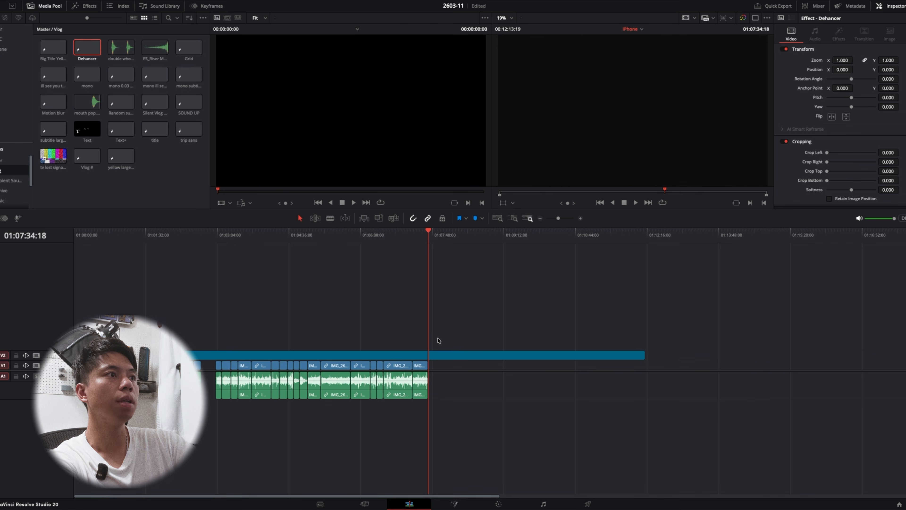
{"action": "key", "text": "shift+]"}
Compare the burger shot with and without the Dehancer layer on V2, leaving the layer disabled
{"action": "left_click_drag", "start_coordinate": [397, 234], "coordinate": [239, 246]}
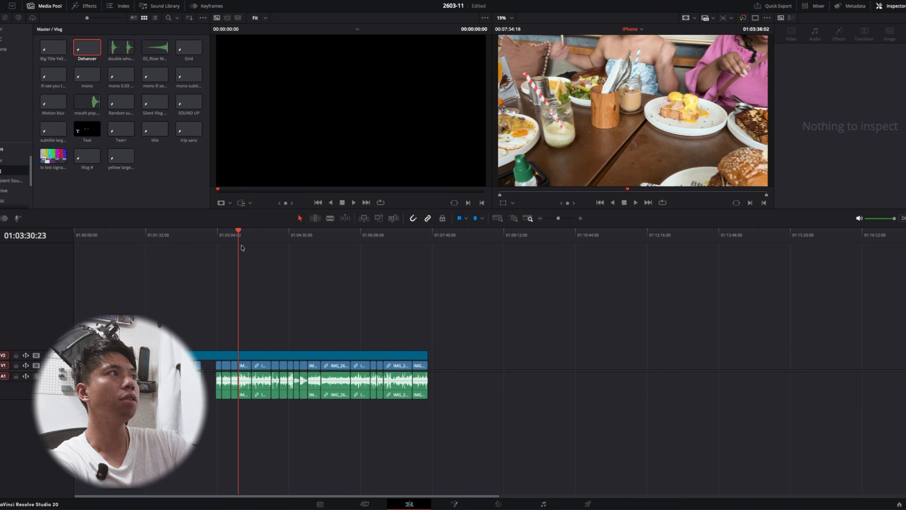
{"action": "key", "text": "super+equal"}
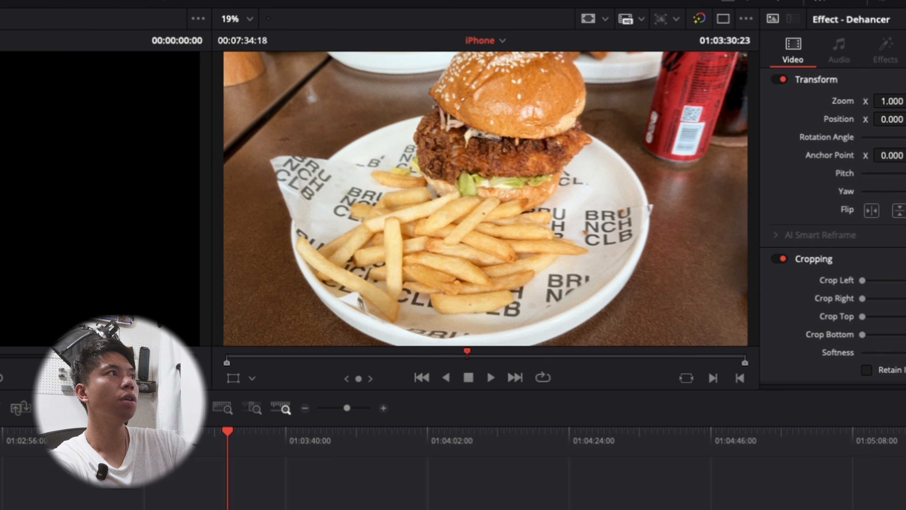
{"action": "key", "text": "d"}
{"action": "key", "text": "d"}
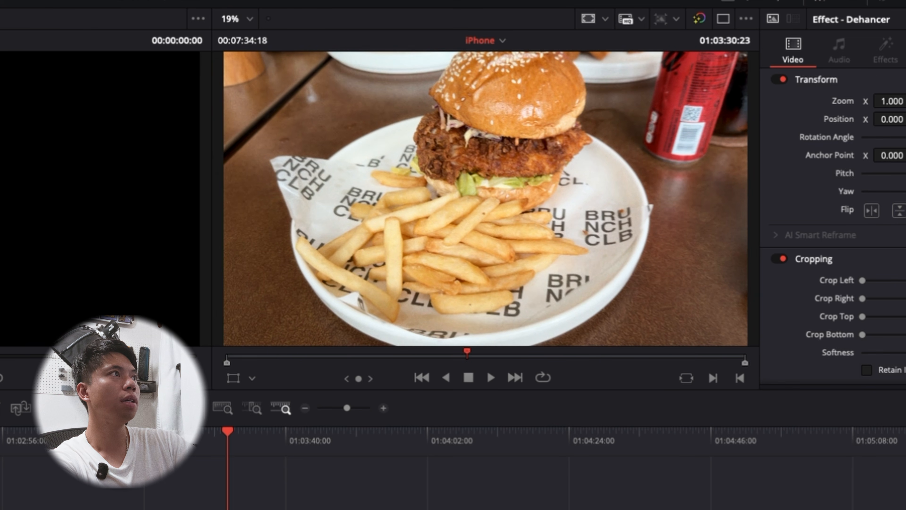
{"action": "key", "text": "d"}
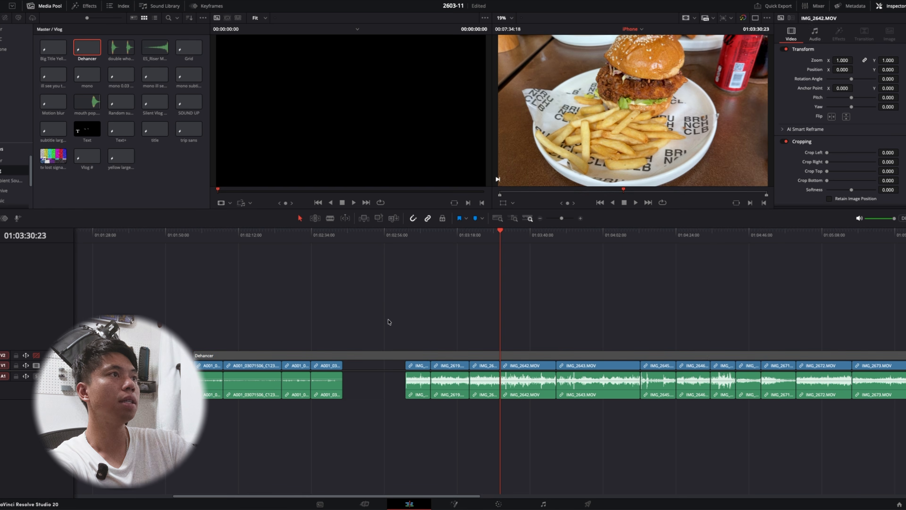
Place an Adjustment Clip from the effects favorites on V3, aligned with the start of the Dehancer clip
{"action": "left_click", "coordinate": [380, 232]}
{"action": "key", "text": "super+equal"}
{"action": "key", "text": "super+equal"}
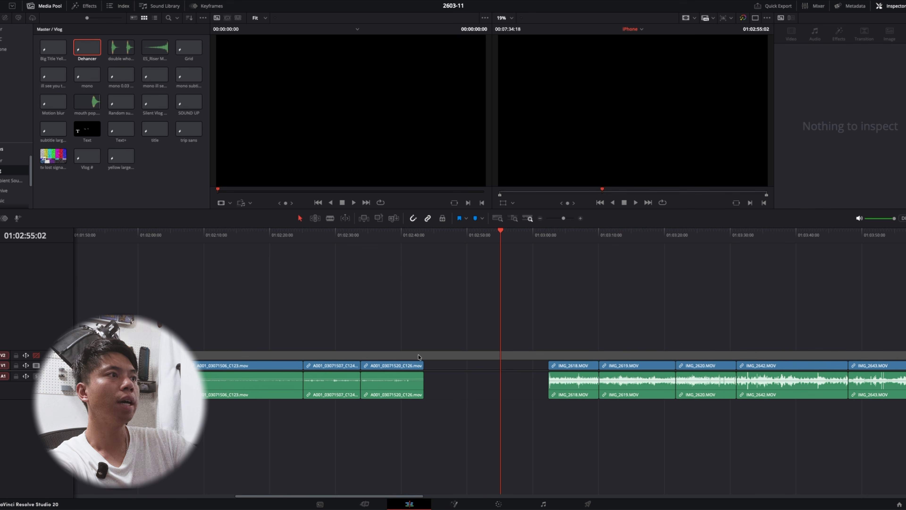
{"action": "key", "text": "super+minus"}
{"action": "key", "text": "super+minus"}
{"action": "left_click", "coordinate": [417, 355]}
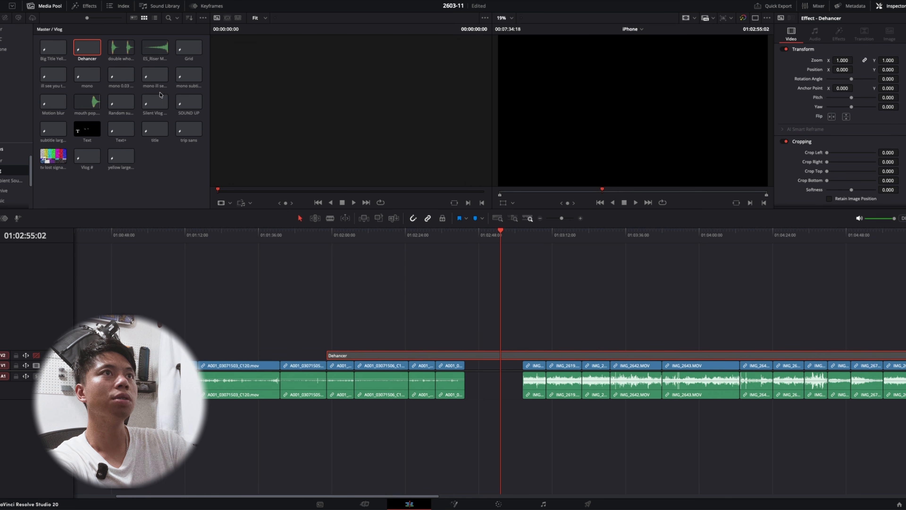
{"action": "left_click", "coordinate": [85, 5]}
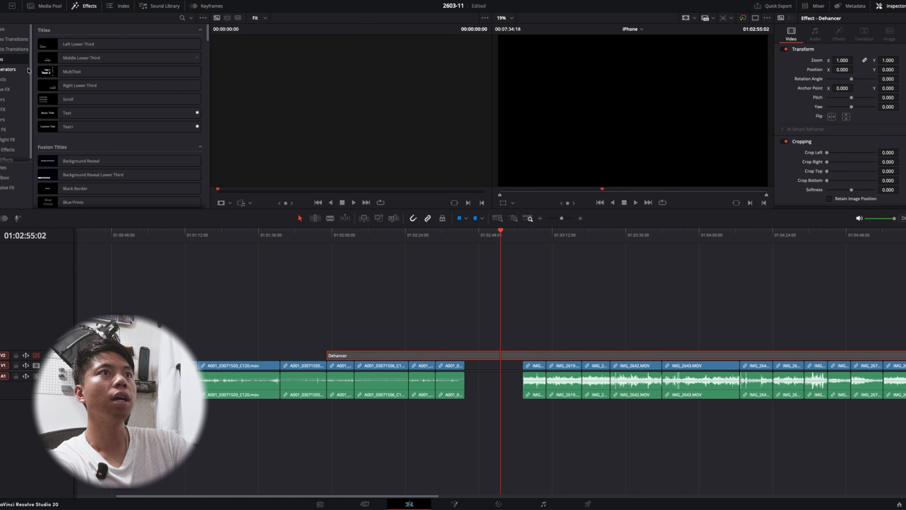
{"action": "left_click", "coordinate": [10, 168]}
{"action": "left_click_drag", "start_coordinate": [78, 160], "coordinate": [326, 351]}
{"action": "left_click", "coordinate": [329, 239]}
{"action": "scroll", "coordinate": [378, 291], "scroll_direction": "up", "scroll_amount": 7}
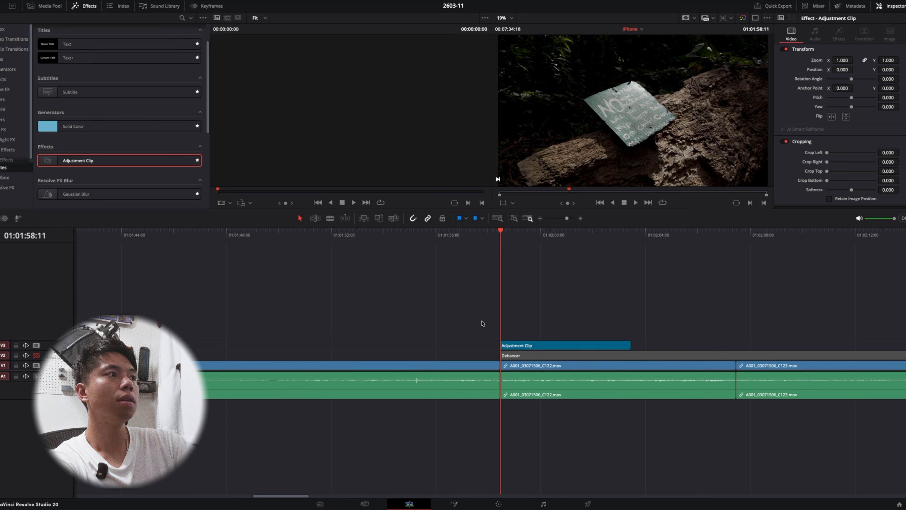
Apply Dehancer Pro 7.4.0 to node 01 of the Adjustment Clip on the Color page
{"action": "left_click", "coordinate": [552, 349]}
{"action": "left_click", "coordinate": [498, 504]}
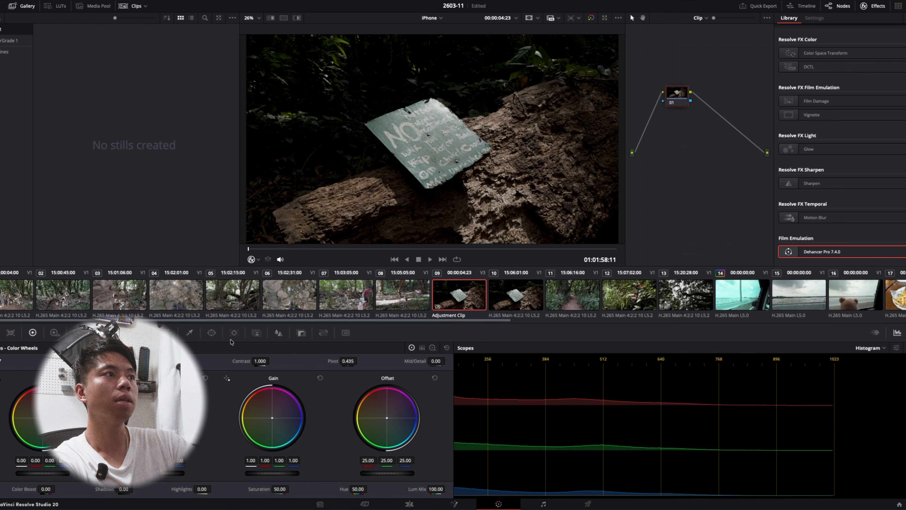
{"action": "left_click_drag", "start_coordinate": [834, 251], "coordinate": [678, 96]}
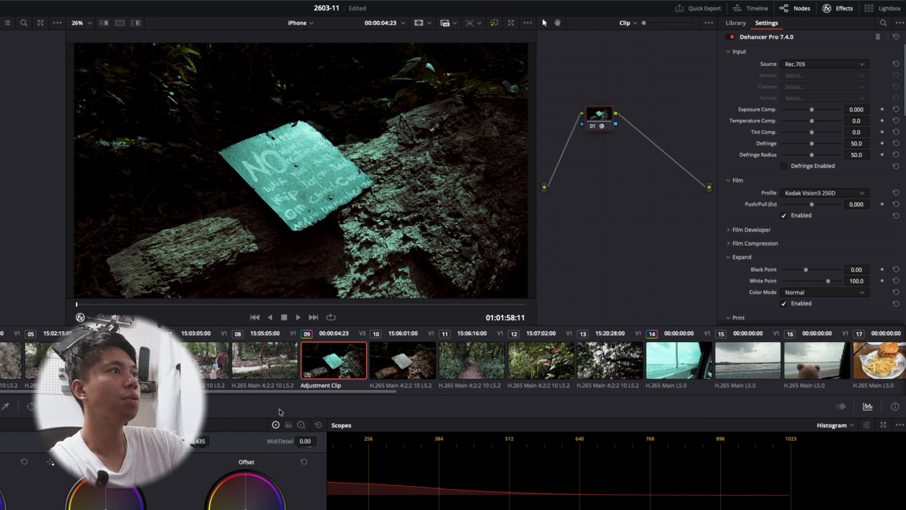
Check the input color space assigned to the forest clip just before the Adjustment Clip, then return to the Adjustment Clip
{"action": "left_click", "coordinate": [271, 373]}
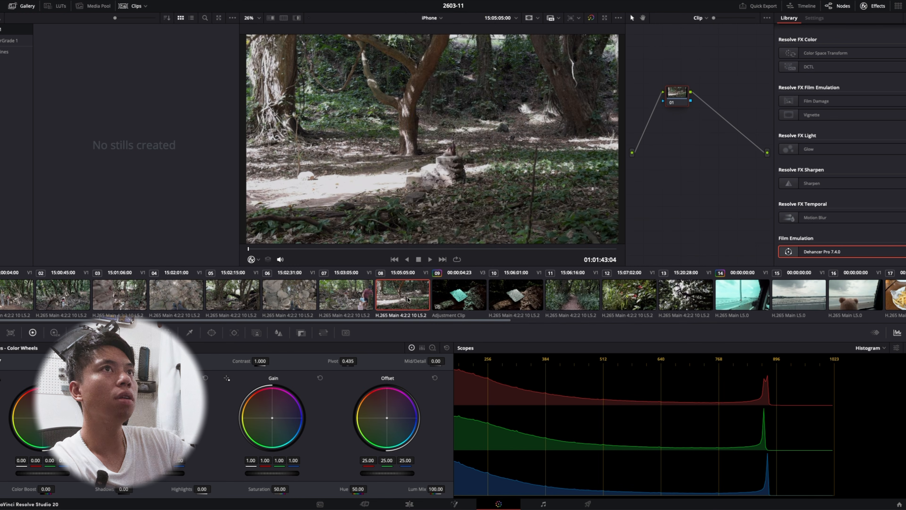
{"action": "right_click", "coordinate": [270, 364]}
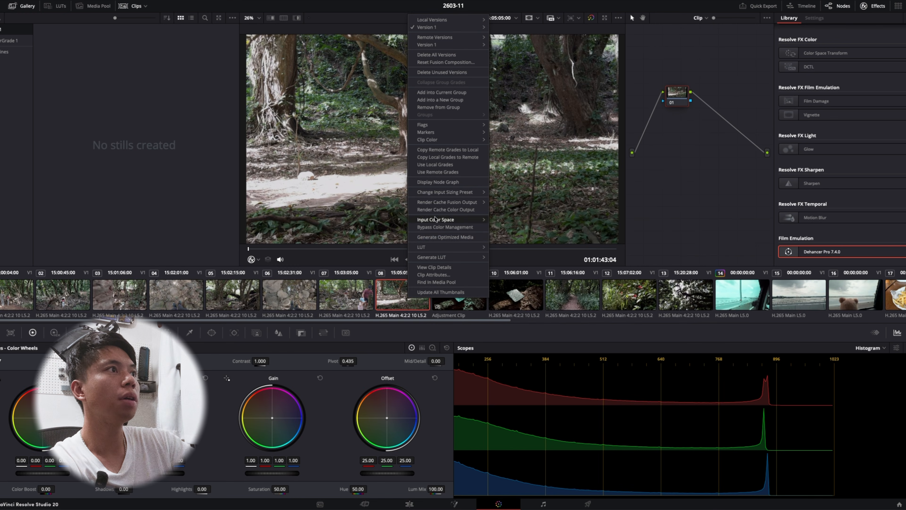
{"action": "mouse_move", "coordinate": [439, 219]}
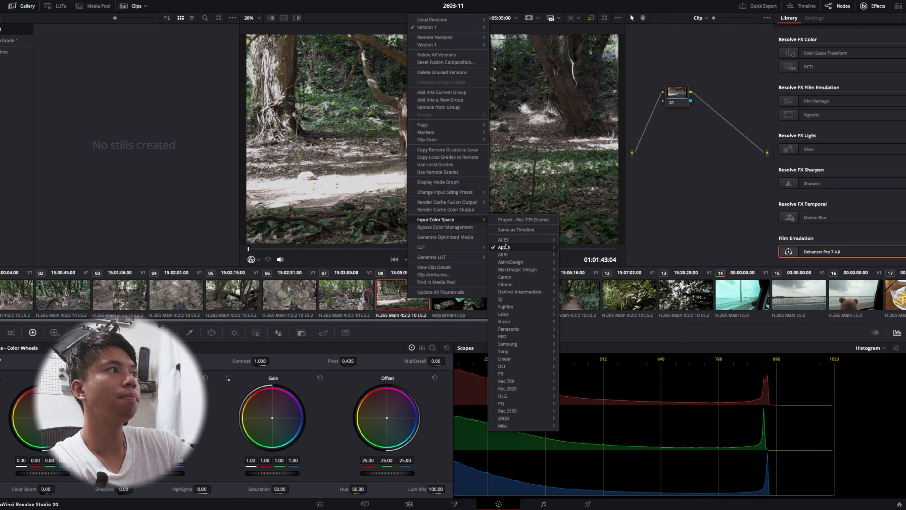
{"action": "mouse_move", "coordinate": [506, 247]}
{"action": "left_click", "coordinate": [726, 201]}
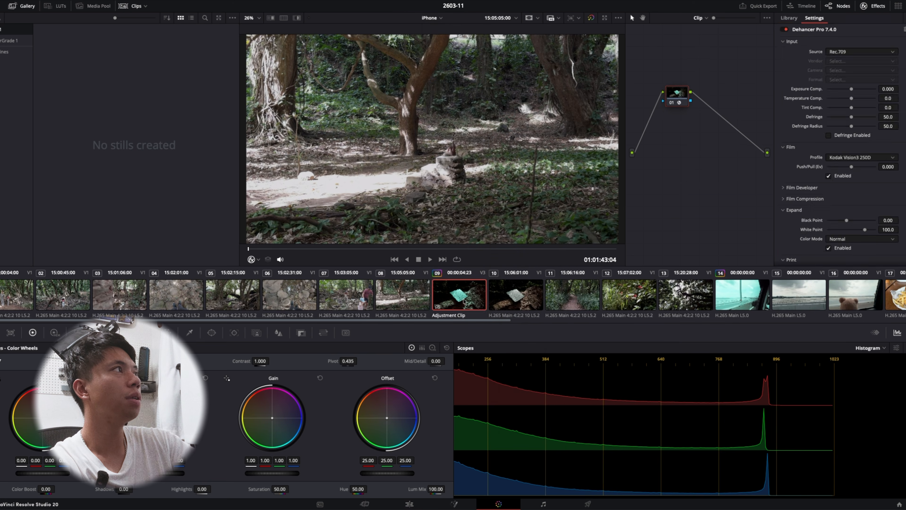
Review Dehancer's input Source options, keeping Rec.709, and set Exposure Comp. to 0.007
{"action": "left_click", "coordinate": [850, 53]}
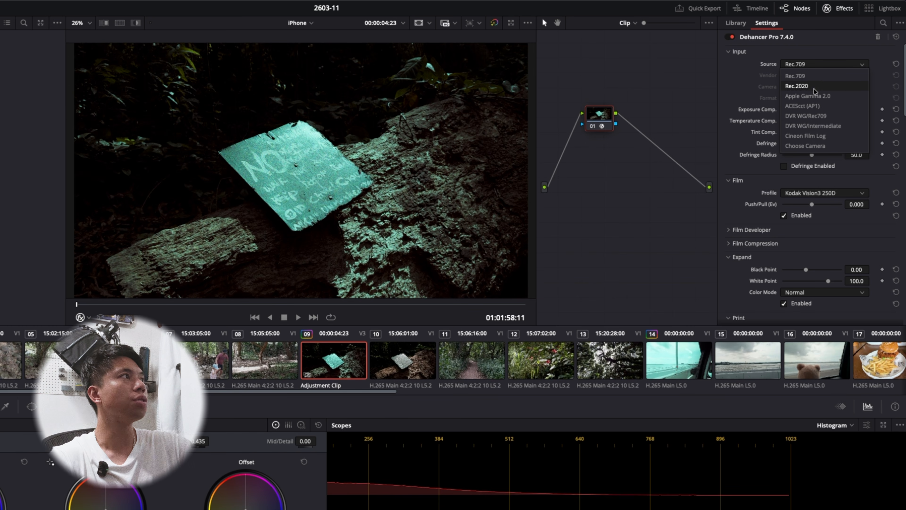
{"action": "left_click", "coordinate": [731, 93]}
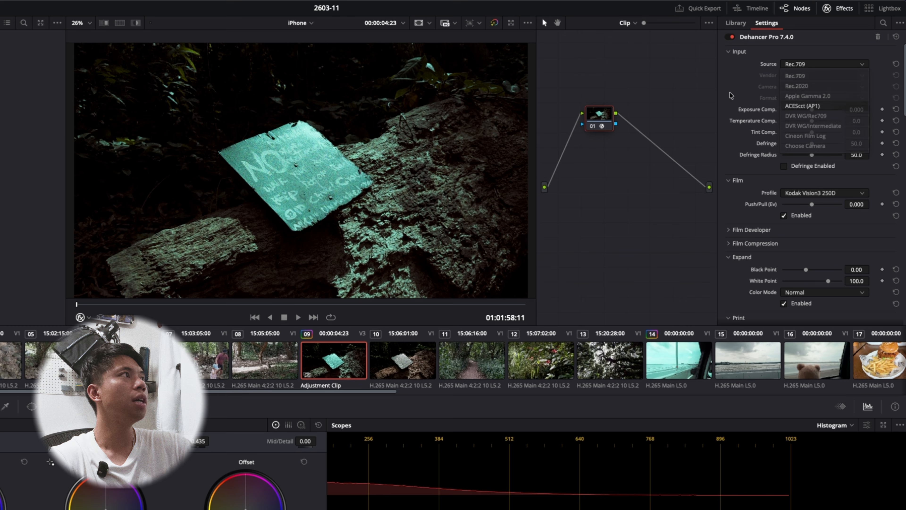
{"action": "left_click", "coordinate": [824, 65]}
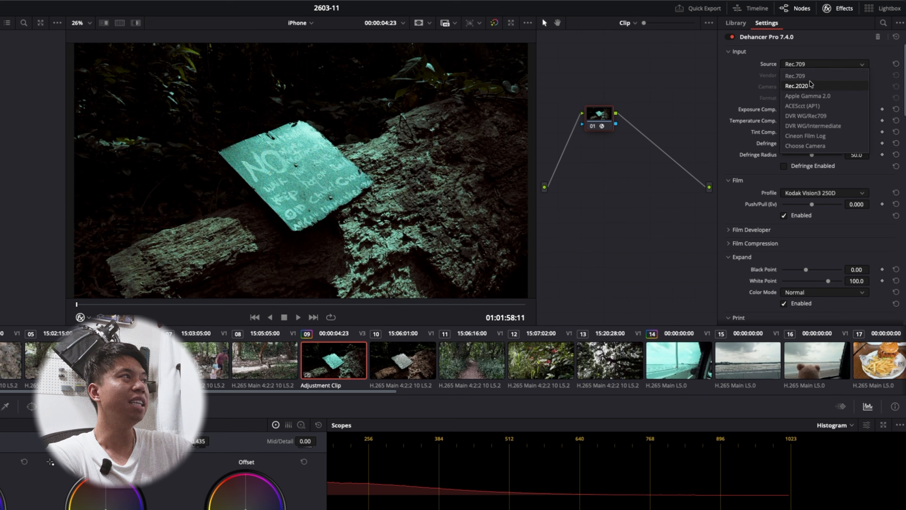
{"action": "left_click", "coordinate": [756, 71]}
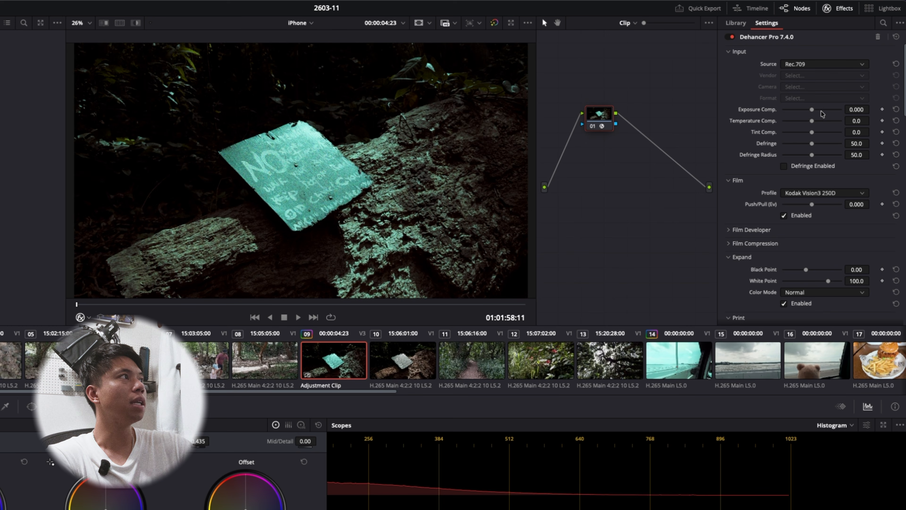
{"action": "left_click_drag", "start_coordinate": [856, 109], "coordinate": [857, 109]}
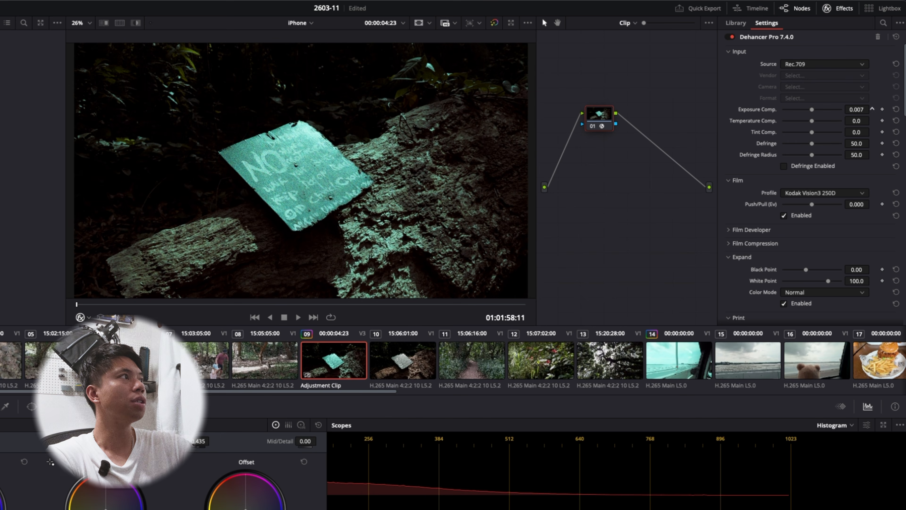
{"action": "scroll", "coordinate": [756, 175], "scroll_direction": "down", "scroll_amount": 3}
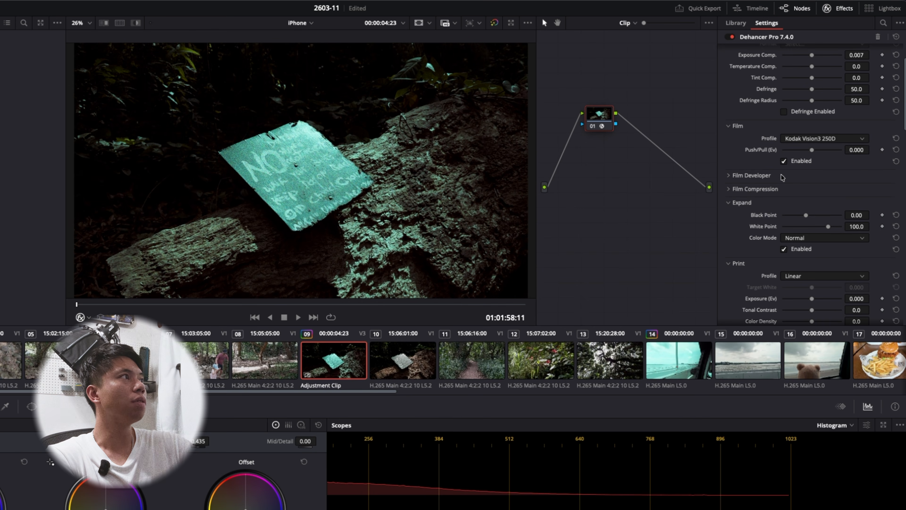
Try the Fujicolor 100 film profile in Dehancer
{"action": "left_click", "coordinate": [805, 139]}
{"action": "scroll", "coordinate": [816, 191], "scroll_direction": "up", "scroll_amount": 10}
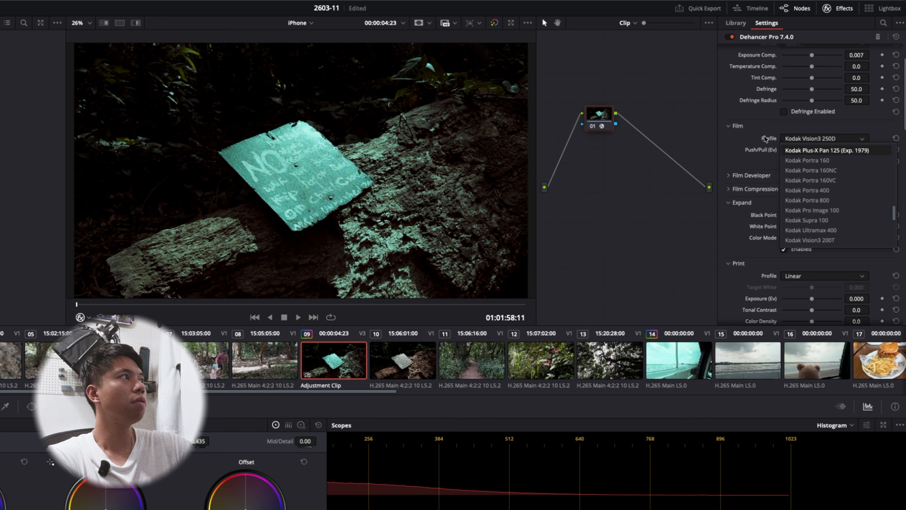
{"action": "scroll", "coordinate": [820, 205], "scroll_direction": "up", "scroll_amount": 4}
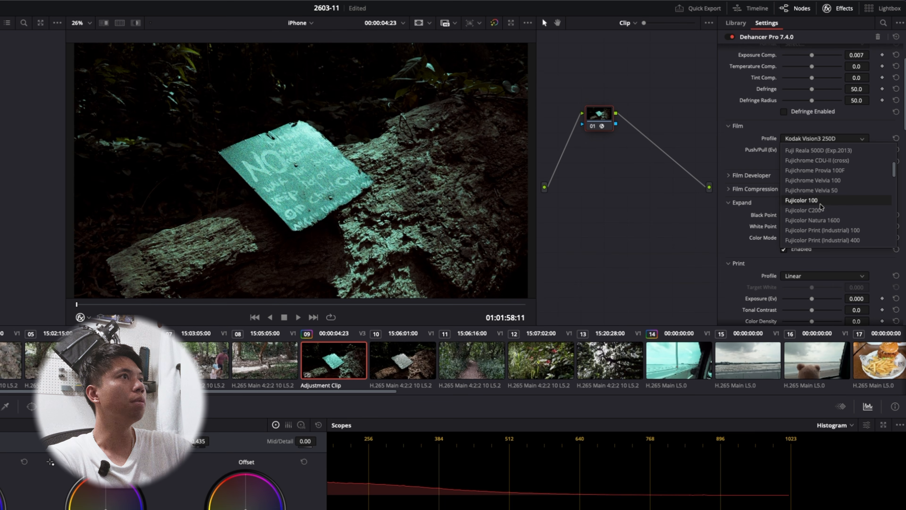
{"action": "left_click", "coordinate": [816, 201]}
Set Dehancer's Film profile to Kodak Ektar 100 and its Push/Pull to 1.225 Ev
{"action": "left_click", "coordinate": [826, 139]}
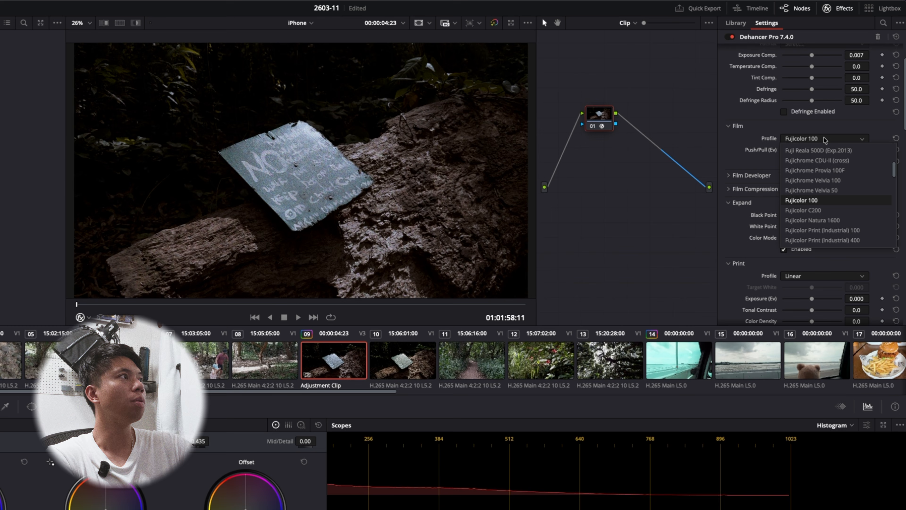
{"action": "scroll", "coordinate": [843, 196], "scroll_direction": "down", "scroll_amount": 5}
{"action": "scroll", "coordinate": [838, 200], "scroll_direction": "down", "scroll_amount": 3}
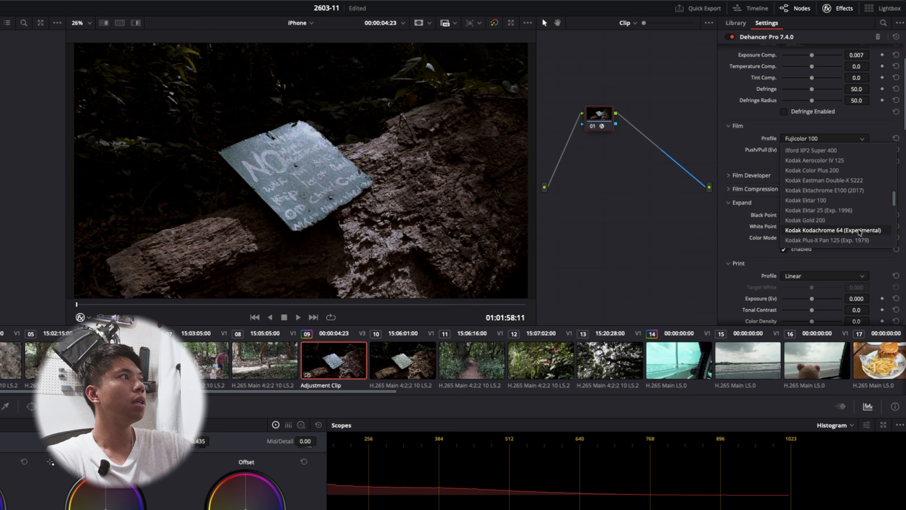
{"action": "left_click", "coordinate": [831, 203]}
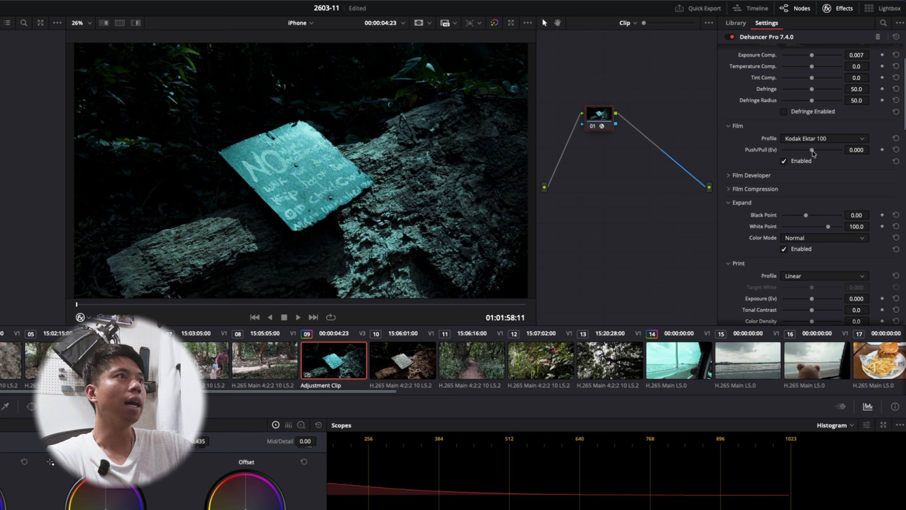
{"action": "left_click_drag", "start_coordinate": [813, 153], "coordinate": [829, 152]}
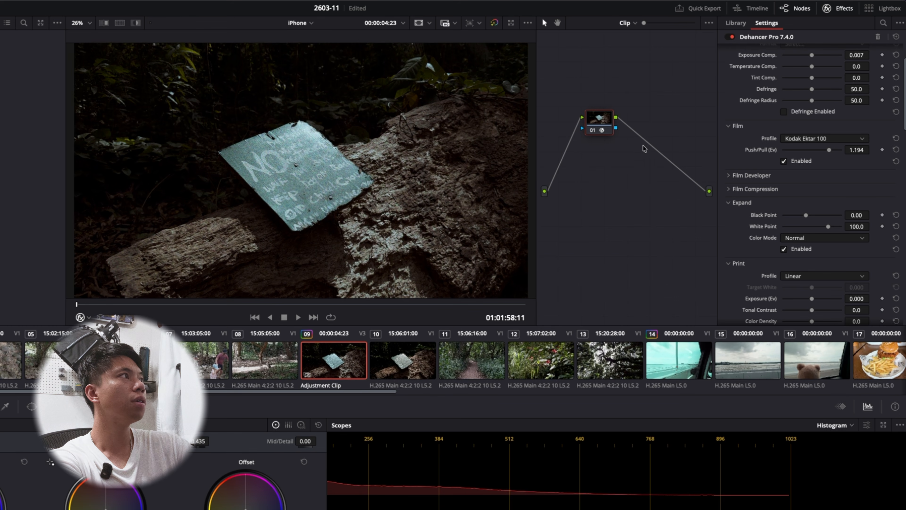
{"action": "mouse_move", "coordinate": [829, 150]}
{"action": "left_mouse_down"}
{"action": "mouse_move", "coordinate": [818, 152]}
{"action": "mouse_move", "coordinate": [843, 152]}
{"action": "mouse_move", "coordinate": [832, 152]}
{"action": "left_mouse_up"}
Set Dehancer's input Temperature Comp. to 11.2 and Exposure Comp. to 0.598
{"action": "scroll", "coordinate": [792, 168], "scroll_direction": "up", "scroll_amount": 3}
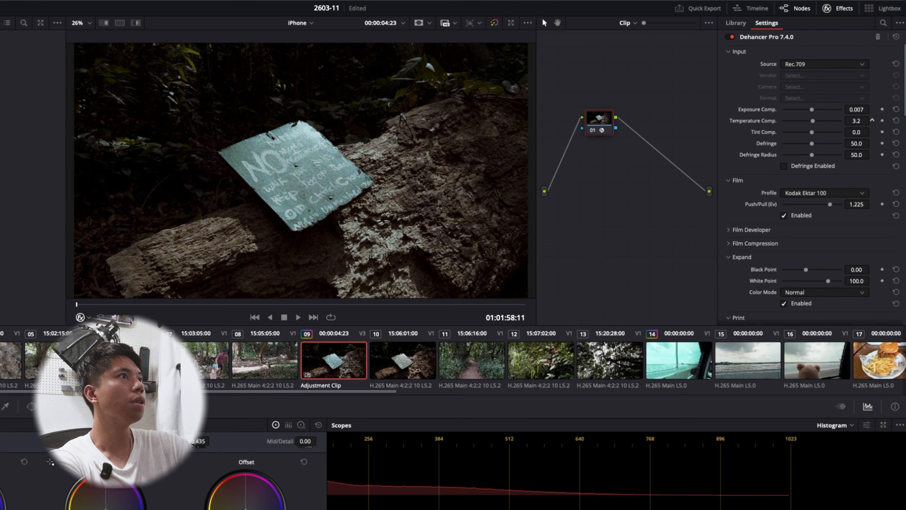
{"action": "left_click_drag", "start_coordinate": [815, 121], "coordinate": [817, 121]}
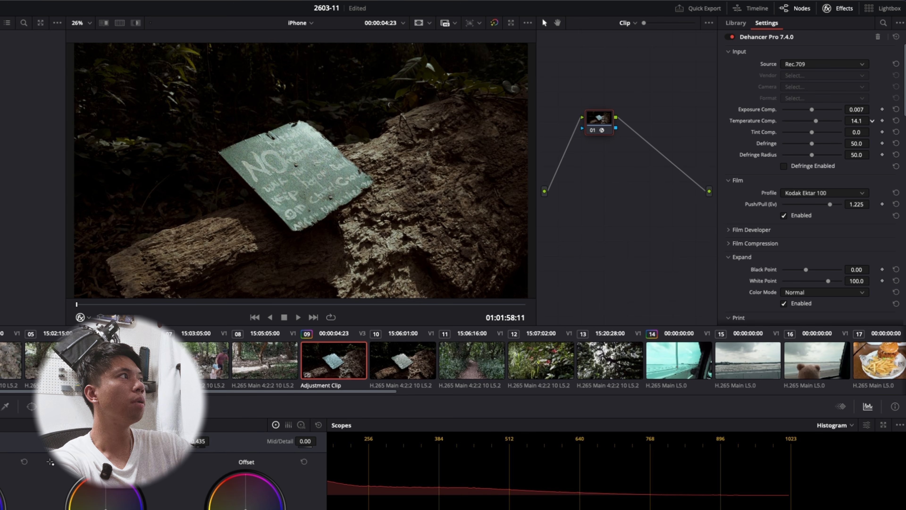
{"action": "mouse_move", "coordinate": [872, 121]}
{"action": "left_mouse_down"}
{"action": "mouse_move", "coordinate": [862, 121]}
{"action": "mouse_move", "coordinate": [873, 109]}
{"action": "left_mouse_up"}
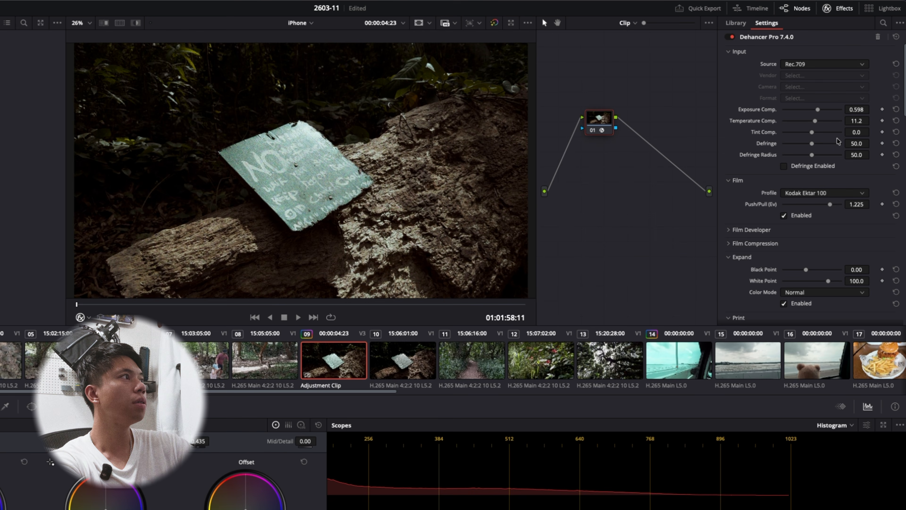
Set the Black Point in Dehancer's Expand section to 0.14
{"action": "scroll", "coordinate": [749, 156], "scroll_direction": "down", "scroll_amount": 3}
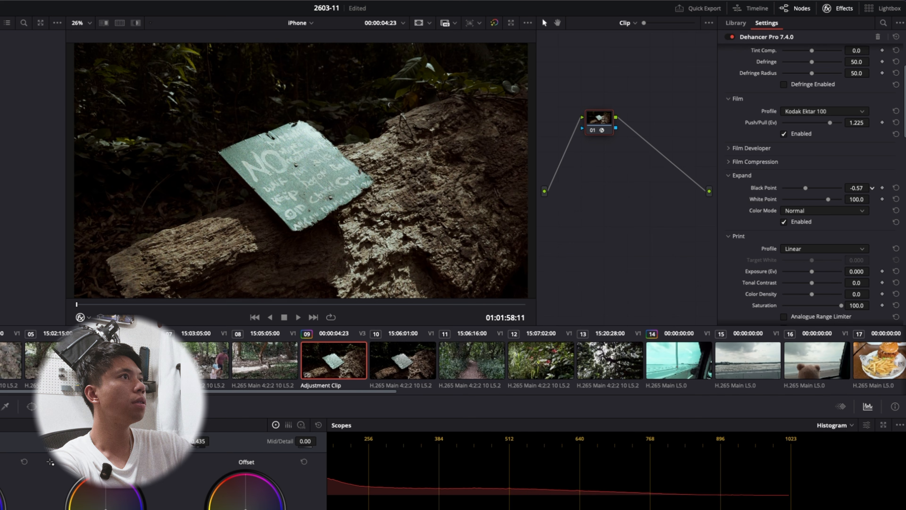
{"action": "left_click_drag", "start_coordinate": [872, 188], "coordinate": [872, 188]}
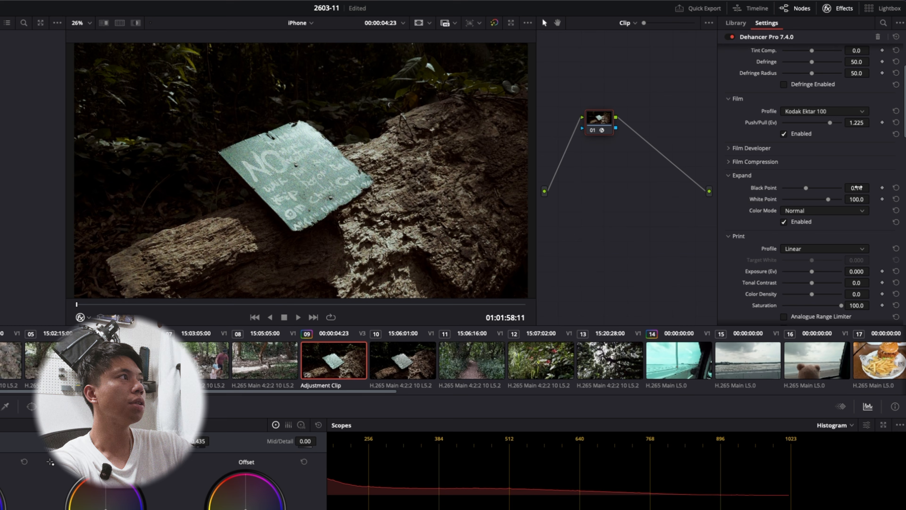
{"action": "scroll", "coordinate": [762, 197], "scroll_direction": "up", "scroll_amount": 3}
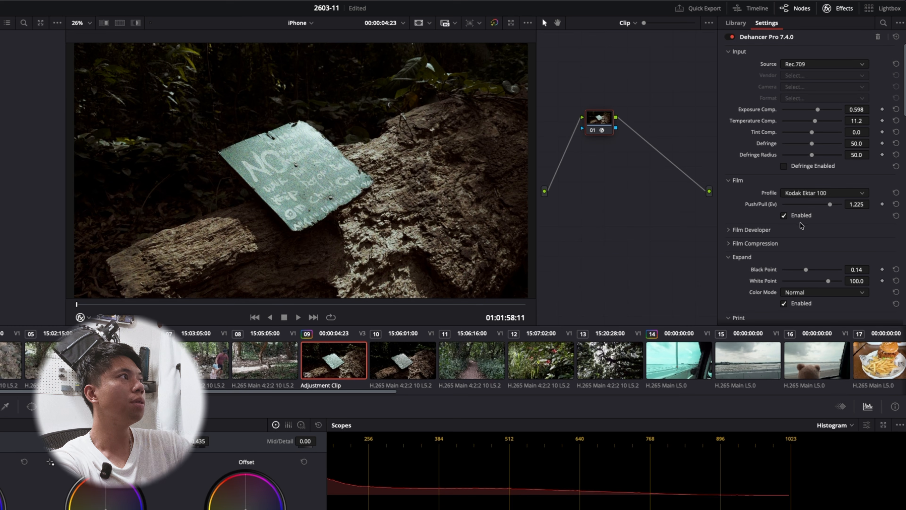
Examine the Film Developer and Film Compression settings in Dehancer, leaving both sections collapsed
{"action": "left_click", "coordinate": [729, 230]}
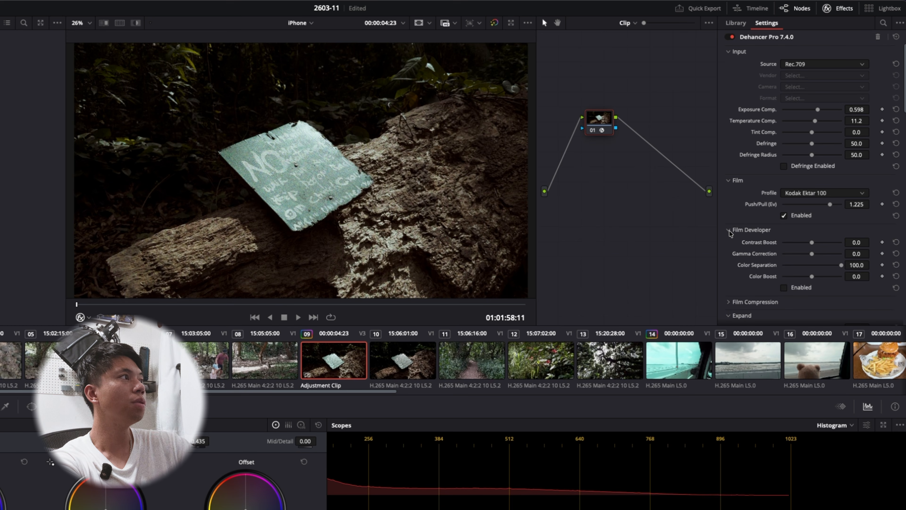
{"action": "left_click", "coordinate": [729, 230]}
{"action": "left_click", "coordinate": [729, 244]}
{"action": "left_click", "coordinate": [728, 243]}
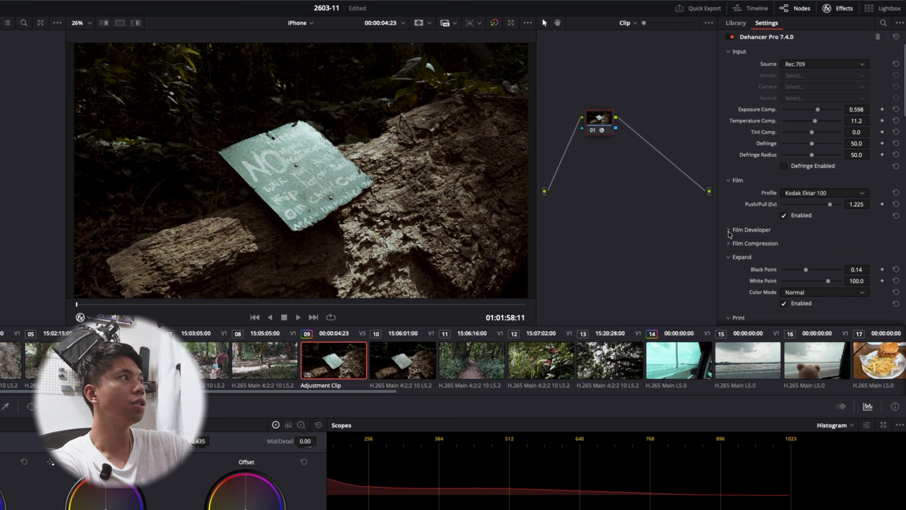
{"action": "left_click", "coordinate": [728, 230]}
{"action": "left_click", "coordinate": [728, 231]}
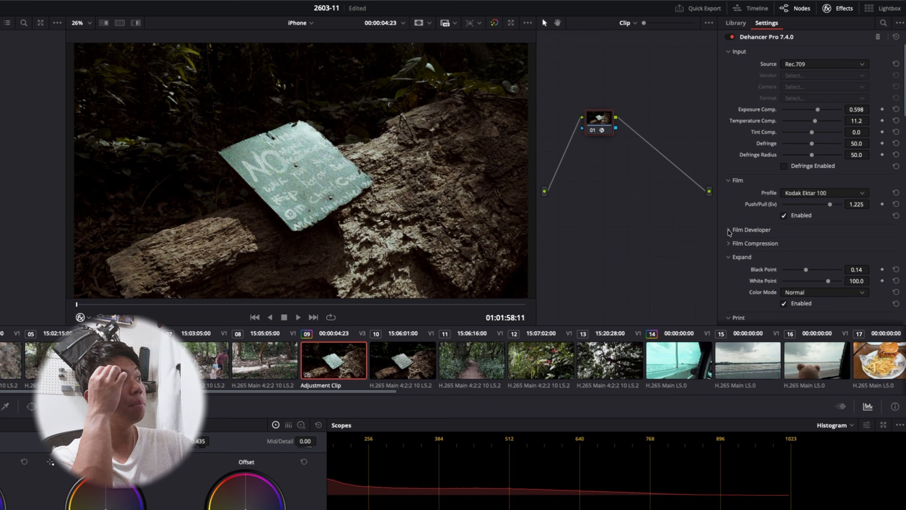
{"action": "left_click", "coordinate": [729, 231]}
{"action": "left_click", "coordinate": [729, 231]}
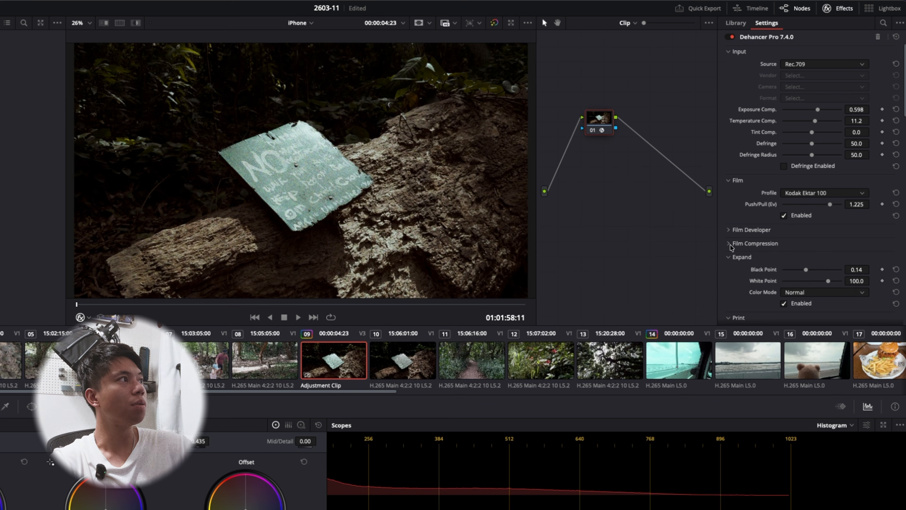
{"action": "left_click", "coordinate": [728, 243]}
{"action": "left_click", "coordinate": [729, 230]}
{"action": "scroll", "coordinate": [731, 228], "scroll_direction": "down", "scroll_amount": 2}
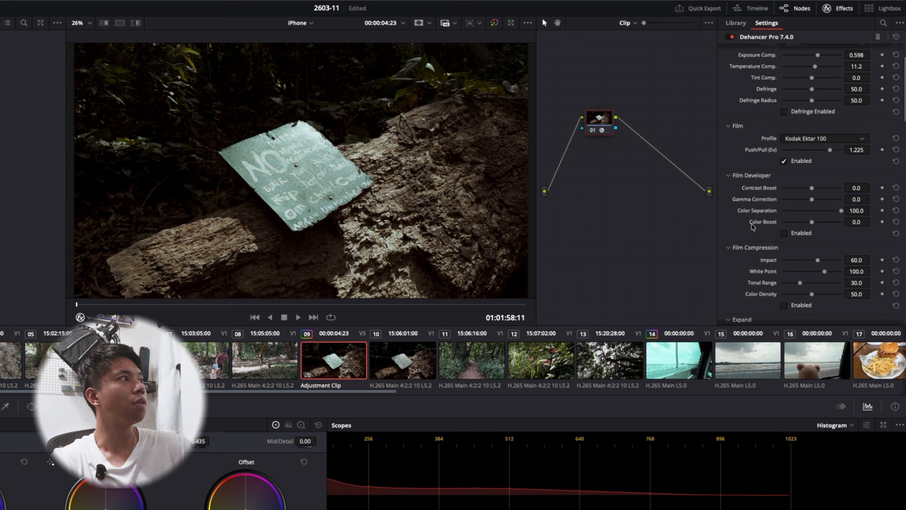
{"action": "left_click", "coordinate": [728, 248]}
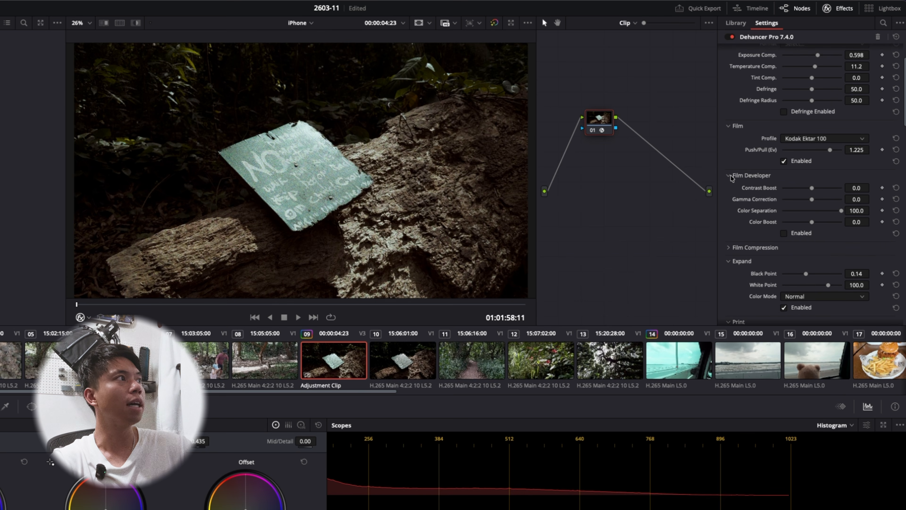
{"action": "left_click", "coordinate": [729, 176]}
Compare the Fujifilm 3513, Kodak 2383 and Kodak Endura Glossy Paper print profiles, settling on Kodak Endura Glossy Paper
{"action": "scroll", "coordinate": [805, 141], "scroll_direction": "down", "scroll_amount": 5}
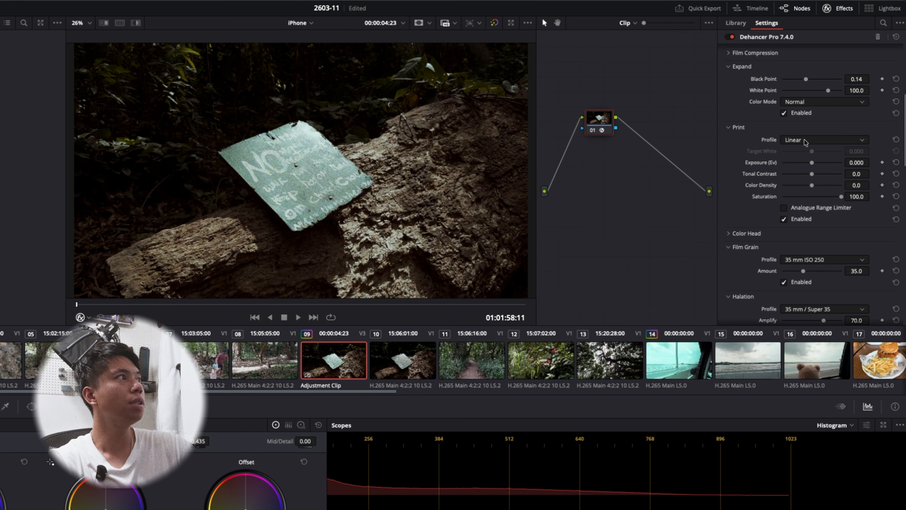
{"action": "left_click", "coordinate": [805, 141]}
{"action": "left_click", "coordinate": [825, 167]}
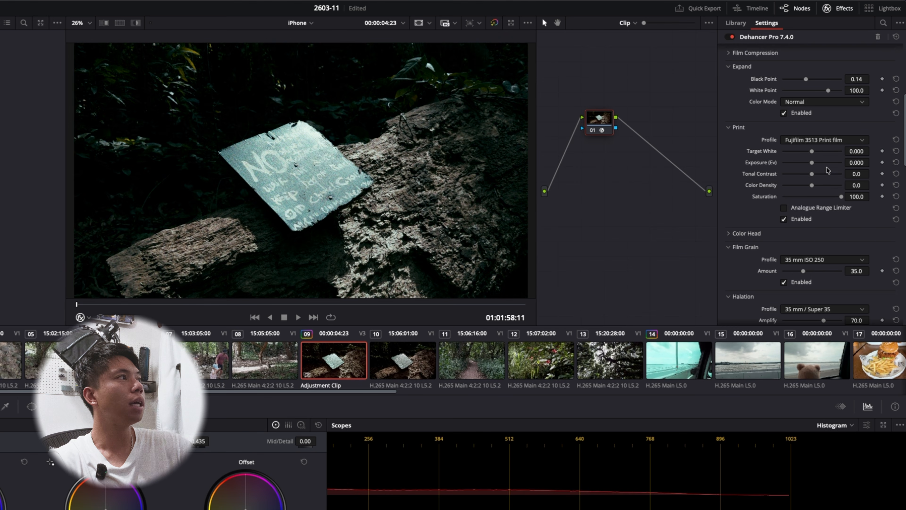
{"action": "left_click", "coordinate": [813, 141]}
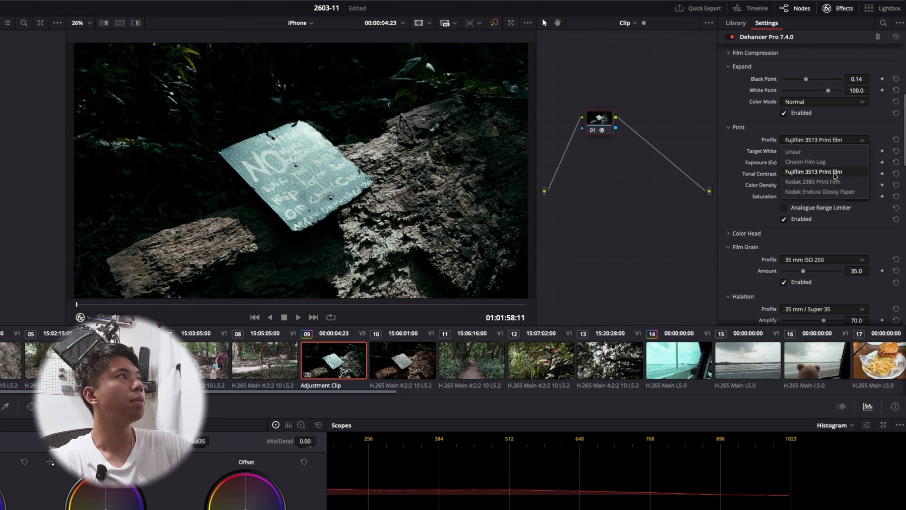
{"action": "left_click", "coordinate": [833, 179]}
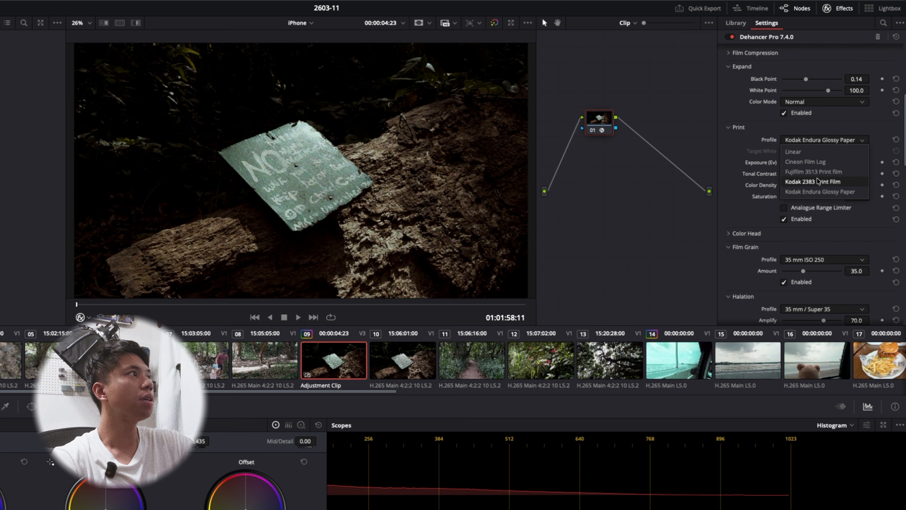
{"action": "left_click", "coordinate": [818, 182]}
{"action": "left_click", "coordinate": [814, 140]}
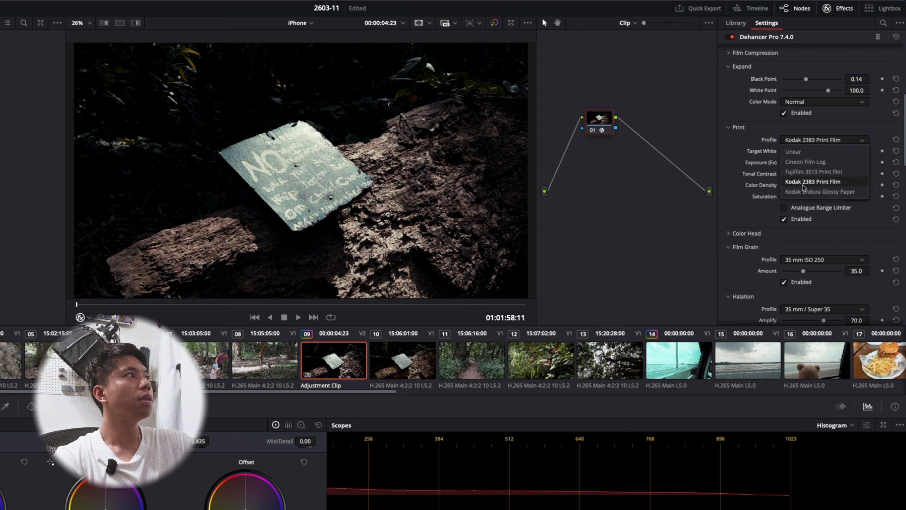
{"action": "left_click", "coordinate": [807, 172]}
{"action": "left_click", "coordinate": [807, 140]}
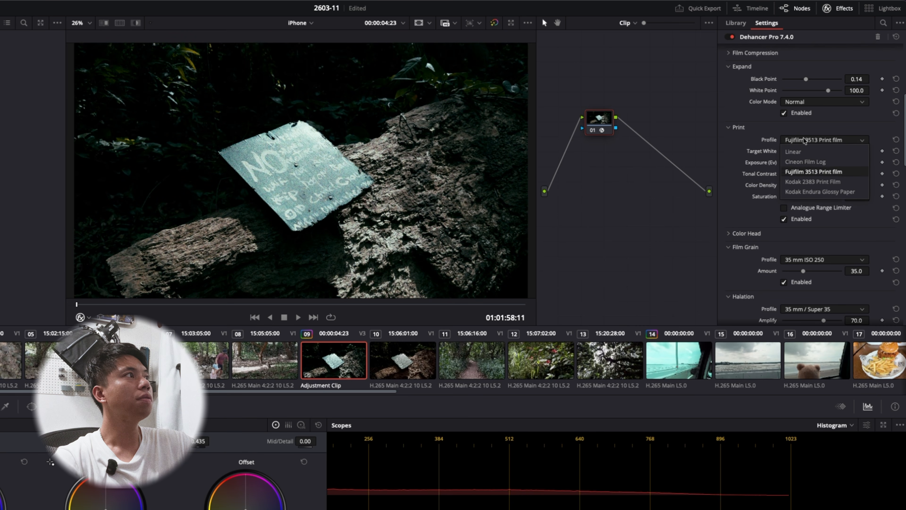
{"action": "left_click", "coordinate": [812, 192]}
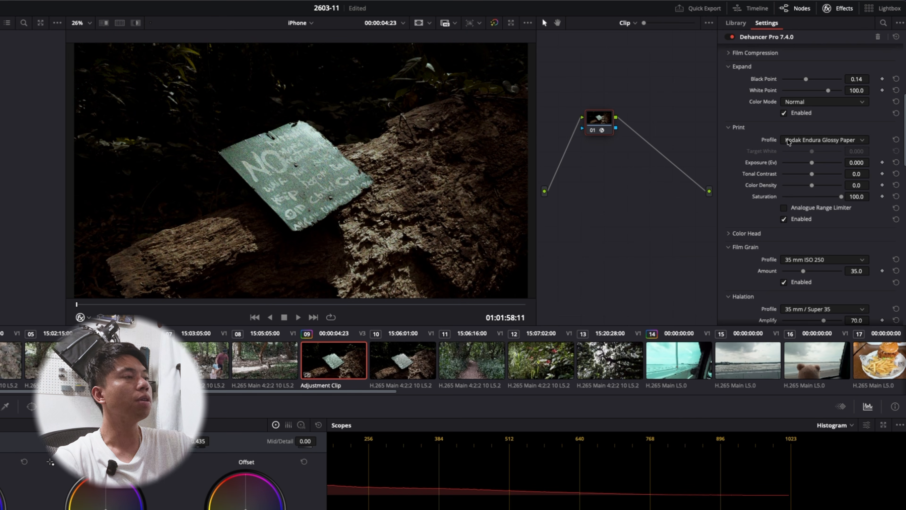
Toggle node 01 off and on to compare the image with and without the Dehancer look
{"action": "key", "text": "ctrl+d"}
{"action": "key", "text": "ctrl+d"}
{"action": "key", "text": "ctrl+d"}
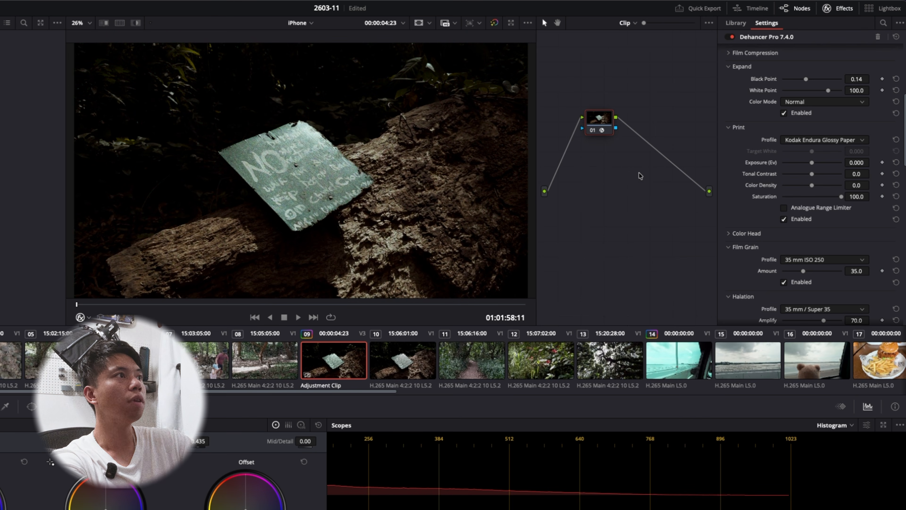
{"action": "key", "text": "ctrl+d"}
{"action": "key", "text": "ctrl+d"}
{"action": "key", "text": "ctrl+d"}
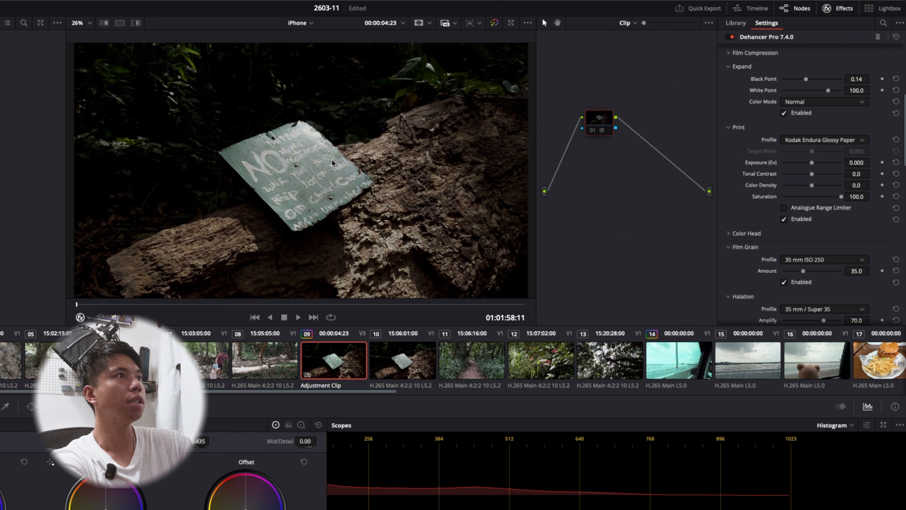
Check the grain full screen and set the Film Grain profile to 35 mm ISO 50 with Amount 0.0
{"action": "scroll", "coordinate": [790, 214], "scroll_direction": "down", "scroll_amount": 3}
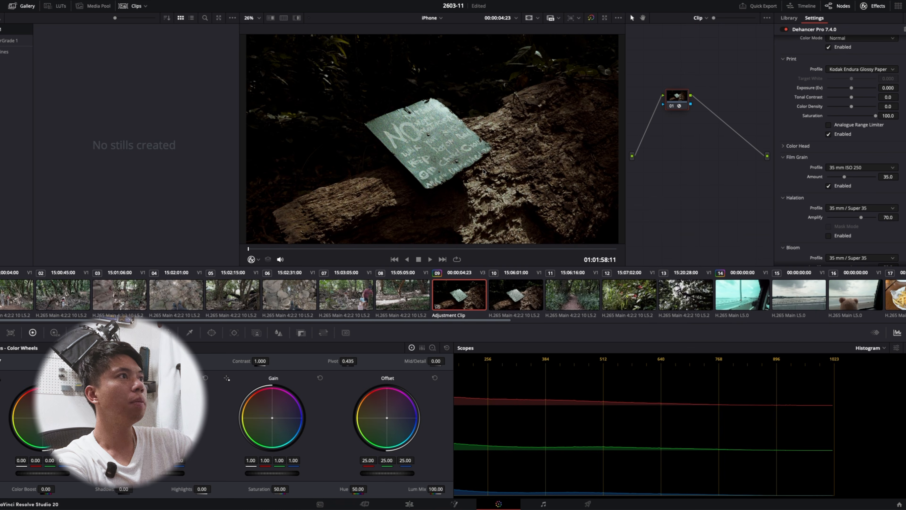
{"action": "key", "text": "ctrl+f"}
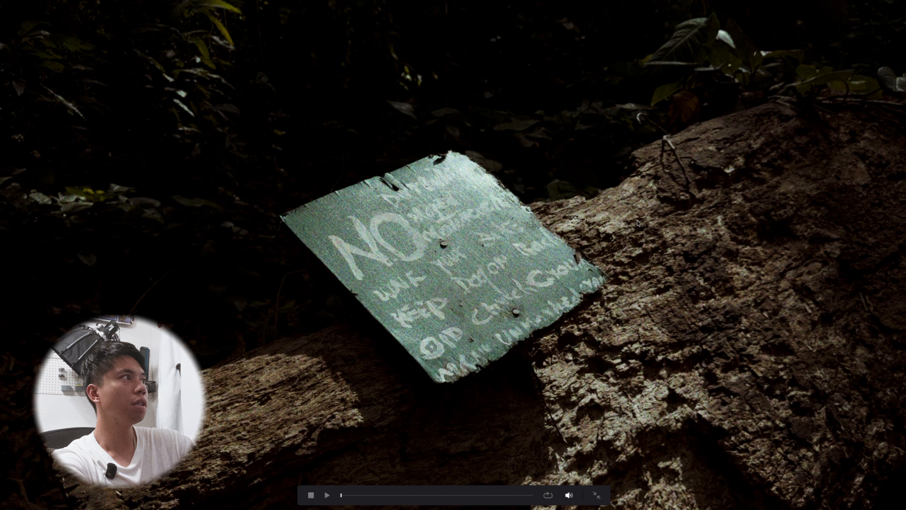
{"action": "key", "text": "Escape"}
{"action": "left_click", "coordinate": [852, 170]}
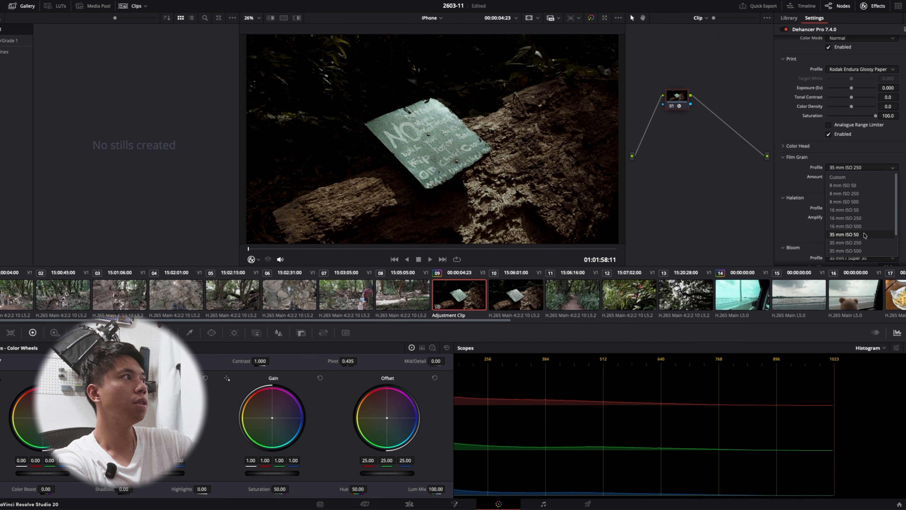
{"action": "left_click", "coordinate": [865, 235]}
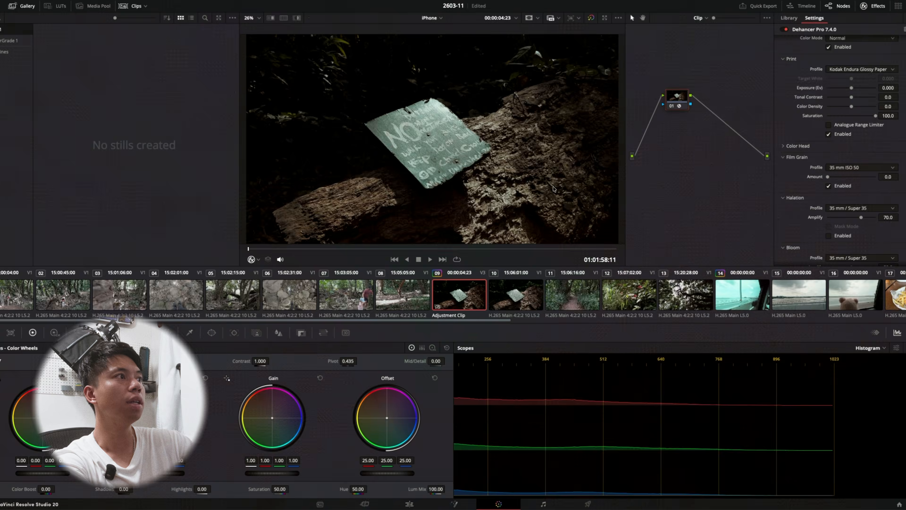
Play the clip full screen to judge the image without film grain, then return to the Color page
{"action": "key", "text": "ctrl+f"}
{"action": "key", "text": "space"}
{"action": "key", "text": "space"}
{"action": "key", "text": "Escape"}
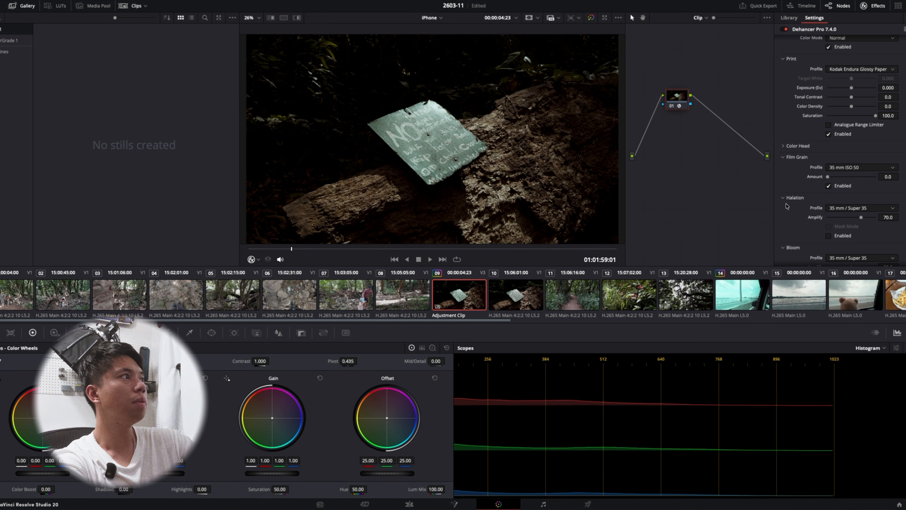
Set the Film Grain Amount to 14.0 and play the clip full screen to judge the grain
{"action": "key", "text": "ctrl+f"}
{"action": "key", "text": "space"}
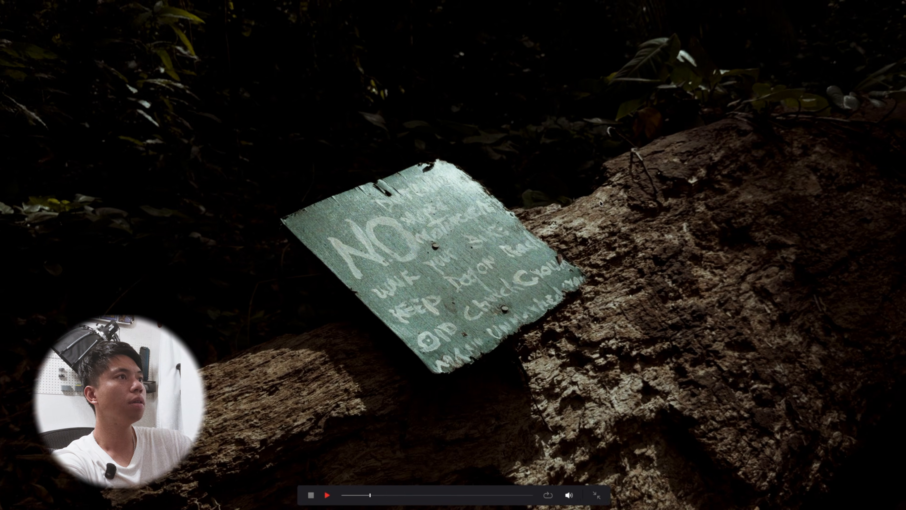
{"action": "key", "text": "space"}
{"action": "key", "text": "Escape"}
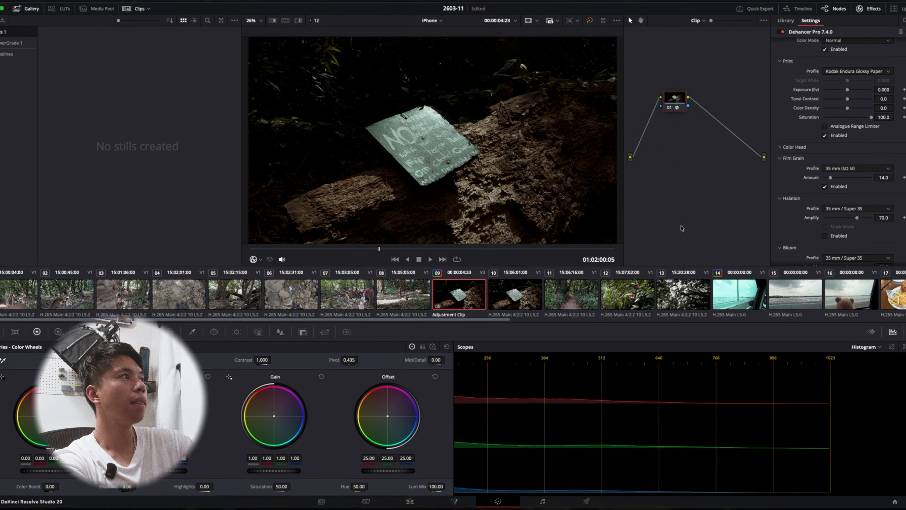
{"action": "scroll", "coordinate": [828, 143], "scroll_direction": "down", "scroll_amount": 1}
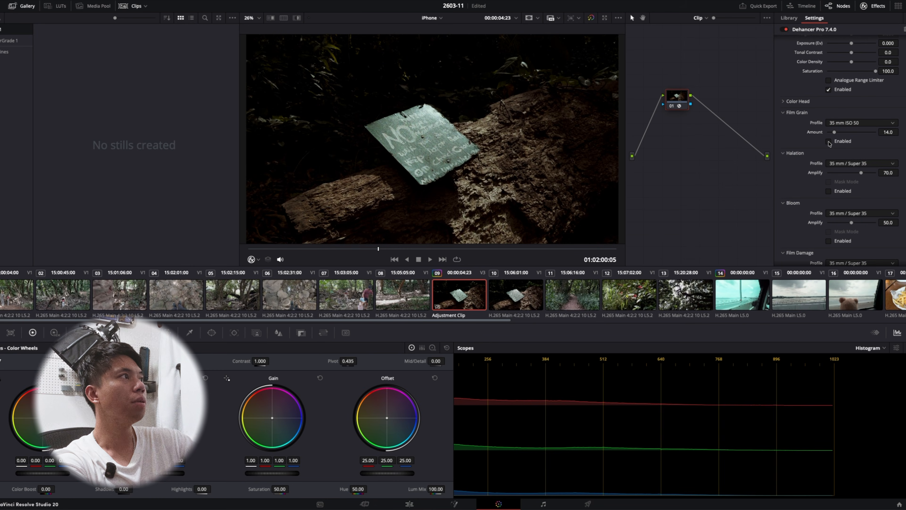
Enable Film Grain, Halation and Bloom, set the Amplify of both Halation and Bloom to 38.0, and play the clip
{"action": "scroll", "coordinate": [803, 153], "scroll_direction": "down", "scroll_amount": 2}
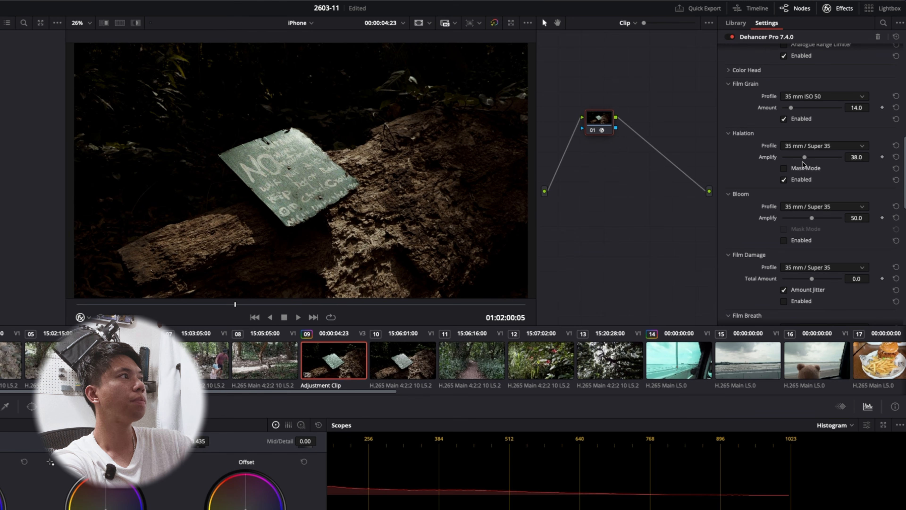
{"action": "scroll", "coordinate": [764, 198], "scroll_direction": "down", "scroll_amount": 1}
{"action": "left_click", "coordinate": [784, 213]}
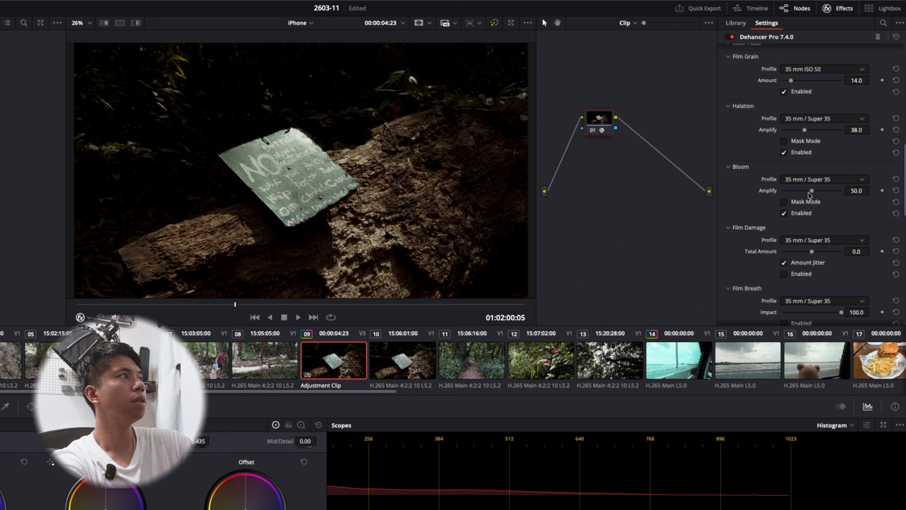
{"action": "scroll", "coordinate": [797, 223], "scroll_direction": "down", "scroll_amount": 2}
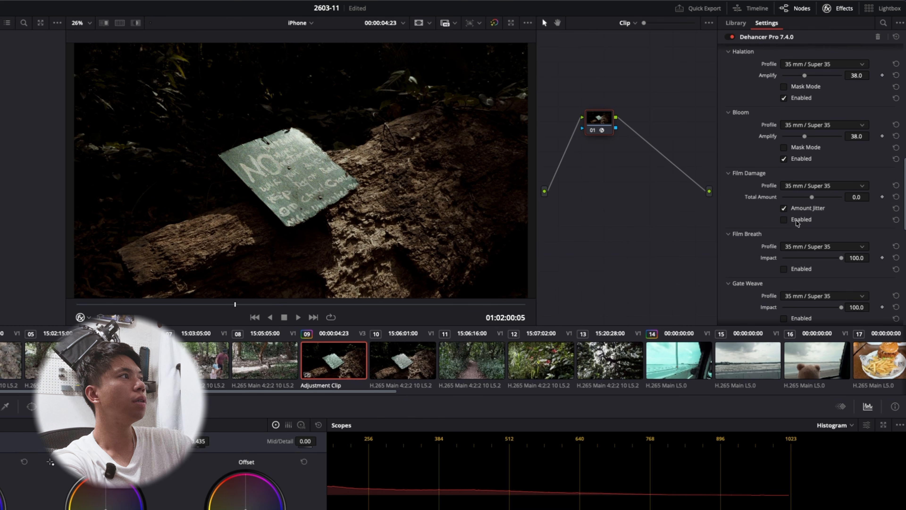
{"action": "key", "text": "space"}
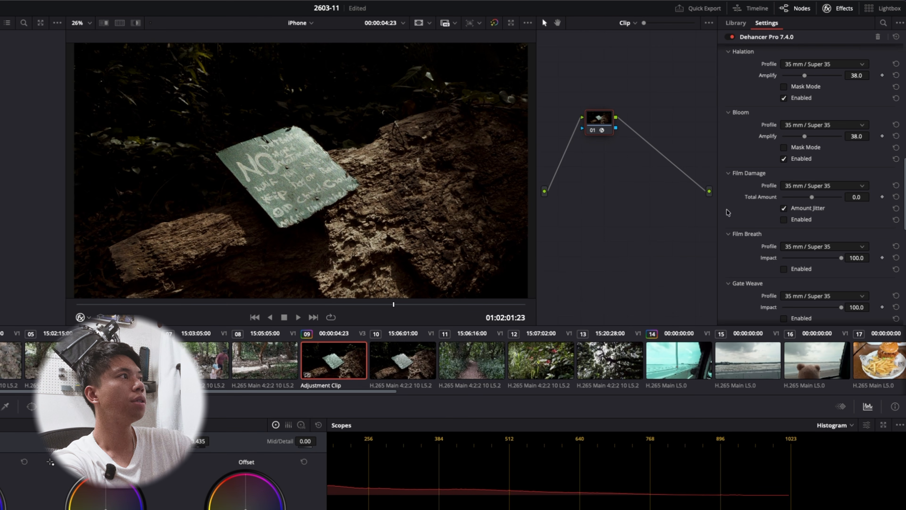
Try Film Breath at Impact 100.0, replay the clip from near its start to judge it, and disable it again
{"action": "scroll", "coordinate": [727, 213], "scroll_direction": "down", "scroll_amount": 3}
{"action": "left_click", "coordinate": [783, 215]}
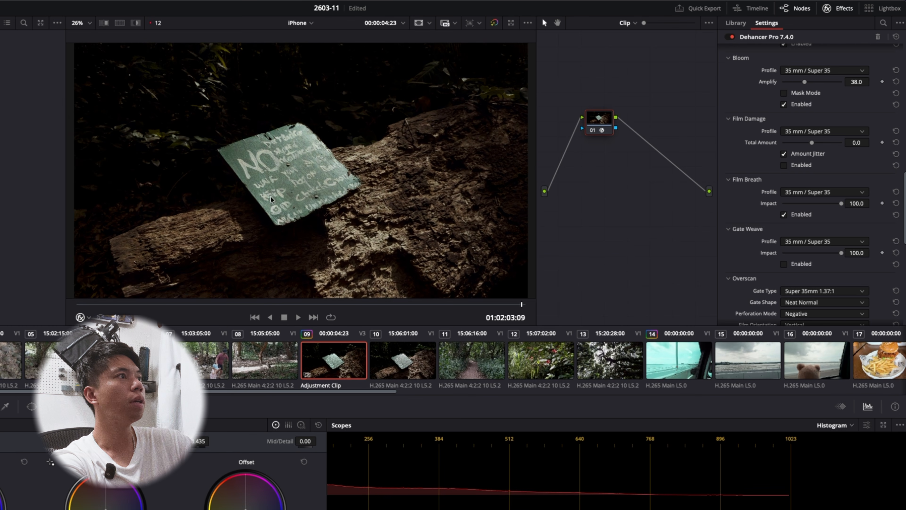
{"action": "left_click_drag", "start_coordinate": [397, 306], "coordinate": [254, 305]}
{"action": "key", "text": "space"}
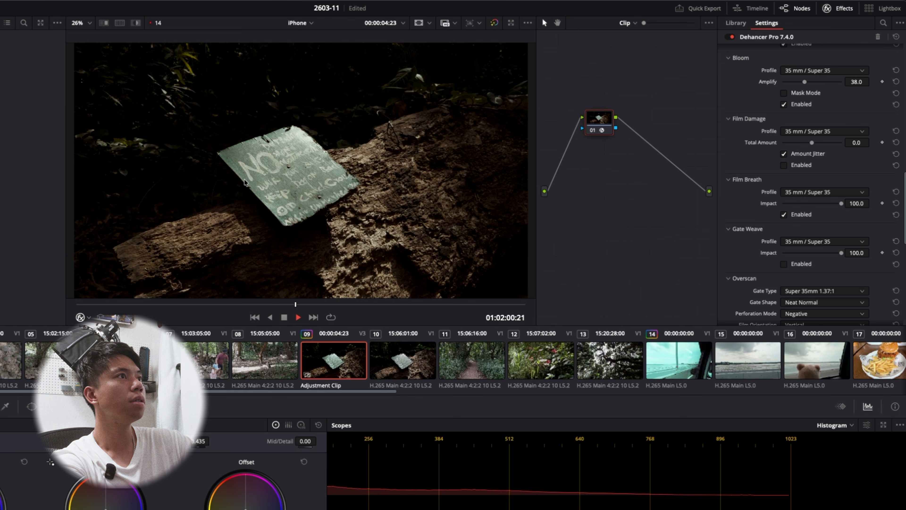
{"action": "key", "text": "space"}
{"action": "left_click", "coordinate": [783, 214]}
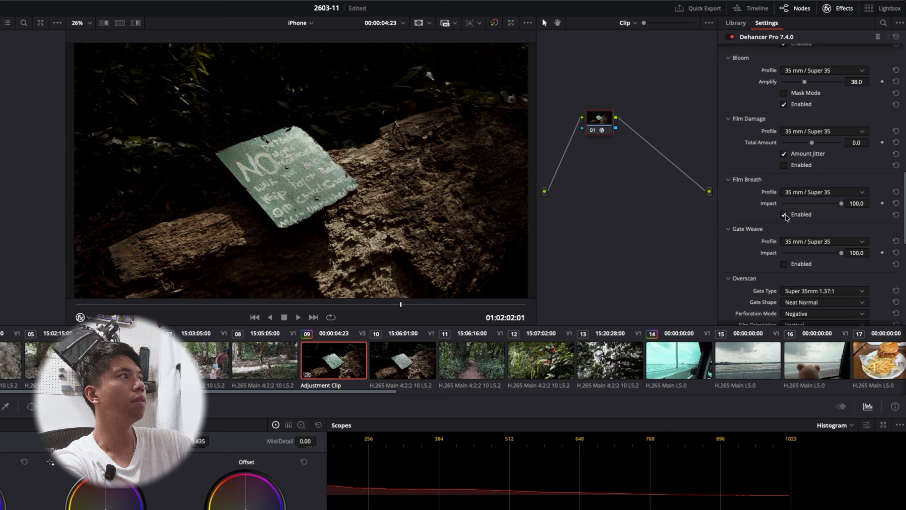
{"action": "left_click", "coordinate": [783, 214]}
Enable Gate Weave with the 35 mm / Super 35 profile at Impact 100.0 and replay the clip to judge the movement
{"action": "scroll", "coordinate": [783, 211], "scroll_direction": "down", "scroll_amount": 3}
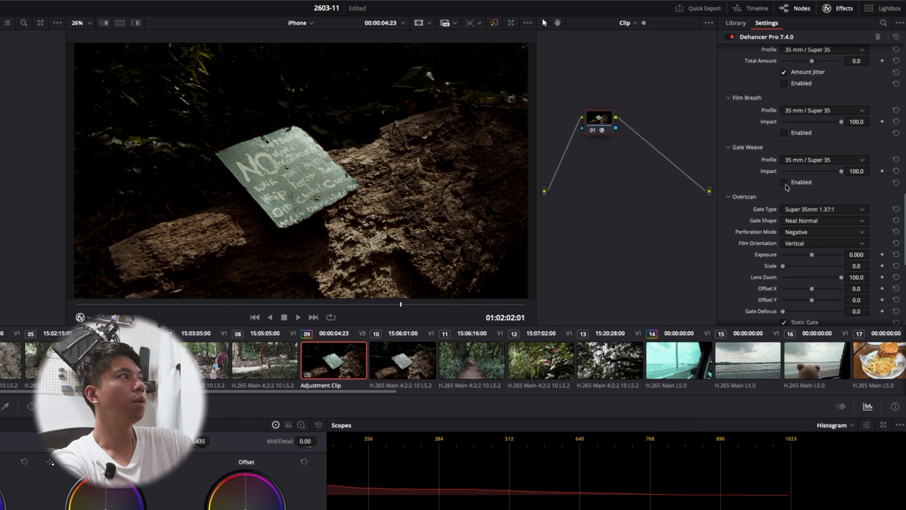
{"action": "left_click", "coordinate": [784, 183]}
{"action": "key", "text": "space"}
{"action": "key", "text": "space"}
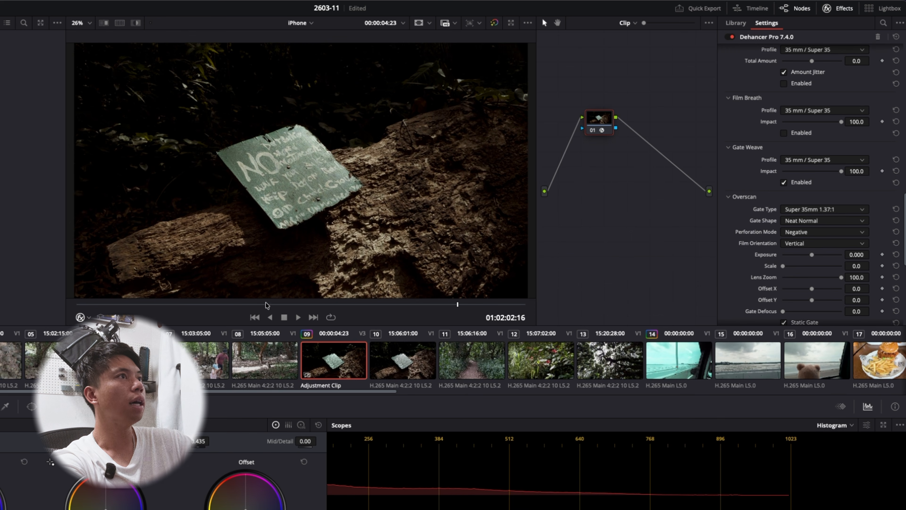
{"action": "left_click", "coordinate": [123, 304]}
{"action": "key", "text": "space"}
{"action": "key", "text": "space"}
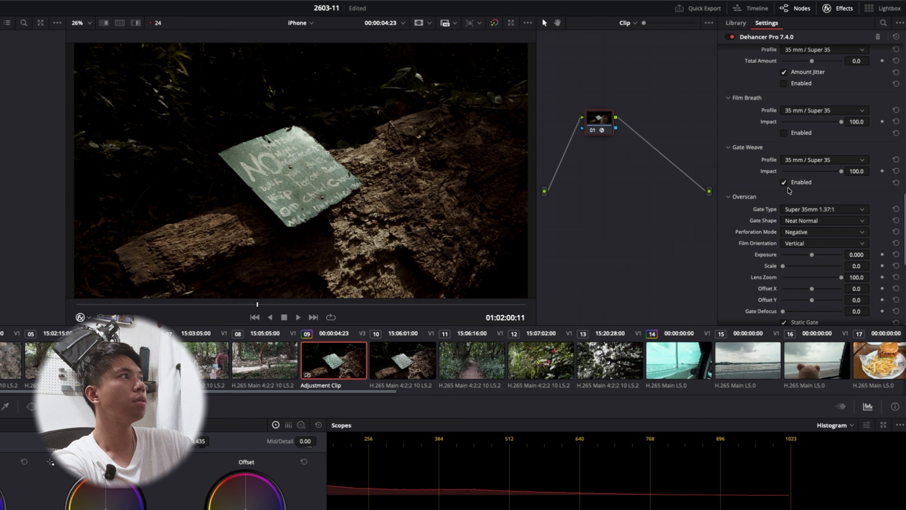
Preview the Vignette and leave it disabled, and set the Output Total Impact to 71.3
{"action": "scroll", "coordinate": [769, 214], "scroll_direction": "down", "scroll_amount": 6}
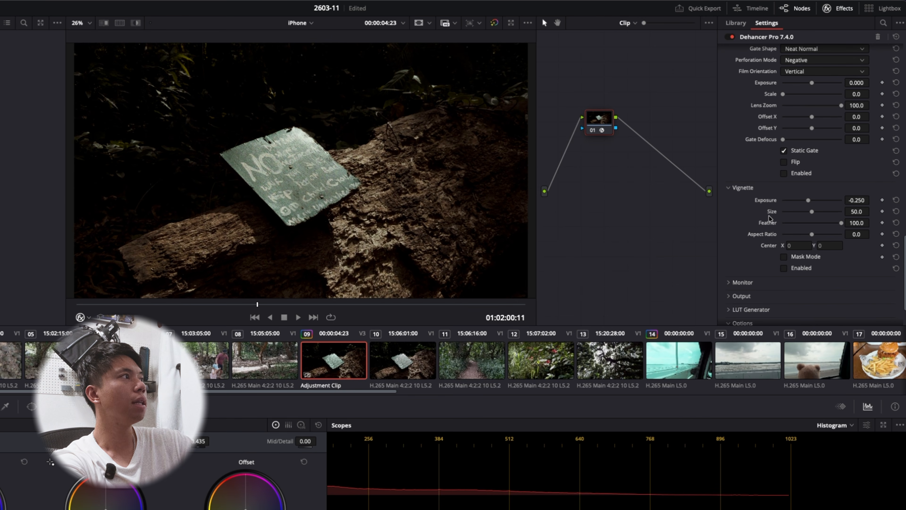
{"action": "left_click", "coordinate": [784, 269]}
{"action": "left_click", "coordinate": [785, 268]}
{"action": "scroll", "coordinate": [783, 268], "scroll_direction": "down", "scroll_amount": 2}
{"action": "left_click", "coordinate": [728, 242]}
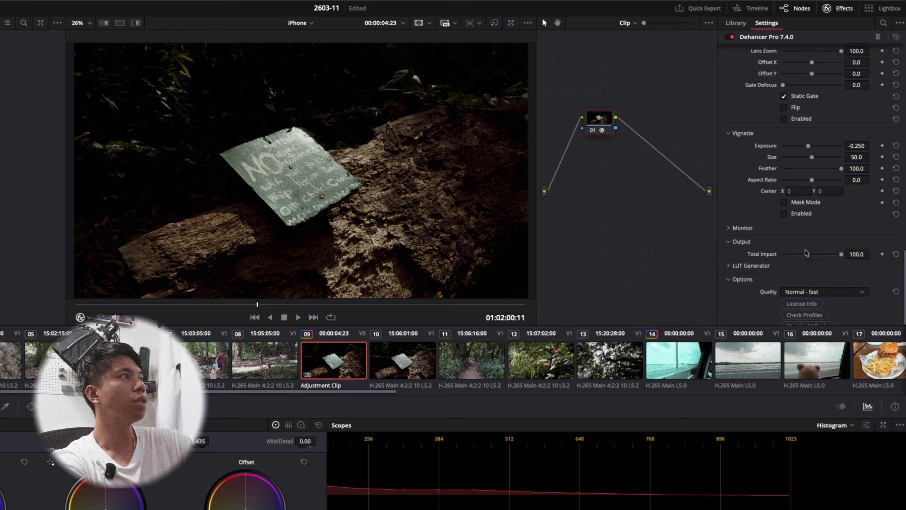
{"action": "left_click_drag", "start_coordinate": [841, 255], "coordinate": [875, 256]}
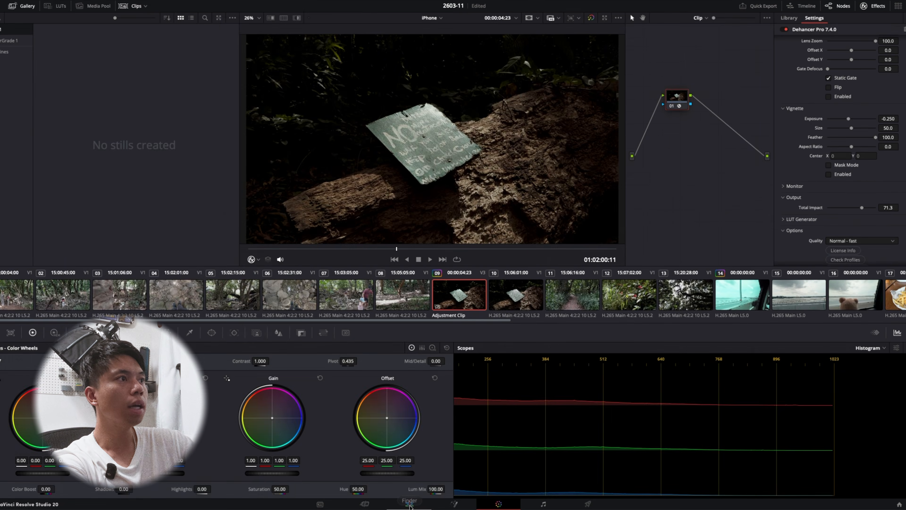
On the Edit page, delete the Dehancer clip from V2 and extend the V3 Adjustment Clip to the end of A001_03071506_C122.mov
{"action": "left_click", "coordinate": [409, 504]}
{"action": "scroll", "coordinate": [465, 386], "scroll_direction": "down", "scroll_amount": 6}
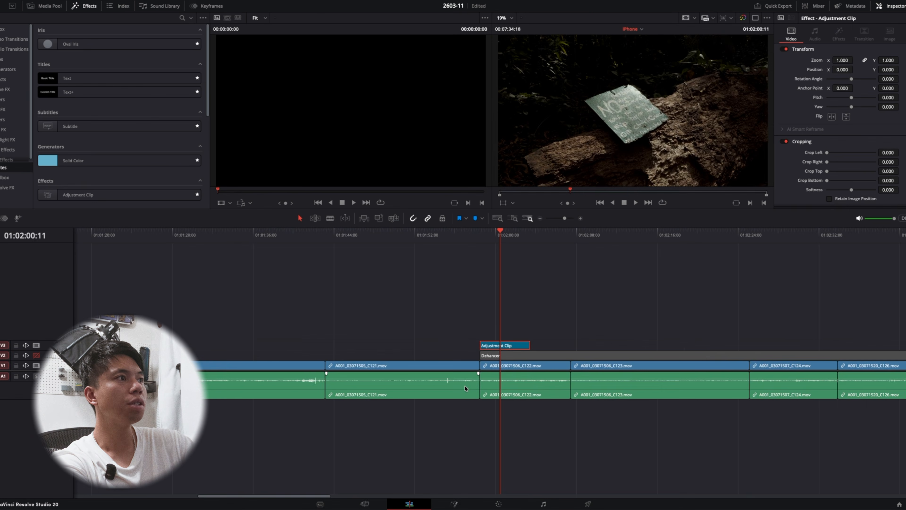
{"action": "left_click", "coordinate": [406, 358]}
{"action": "key", "text": "Delete"}
{"action": "left_click_drag", "start_coordinate": [401, 345], "coordinate": [415, 345]}
{"action": "key", "text": "super+equal"}
{"action": "key", "text": "super+equal"}
{"action": "left_click", "coordinate": [488, 241]}
{"action": "key", "text": "super+equal"}
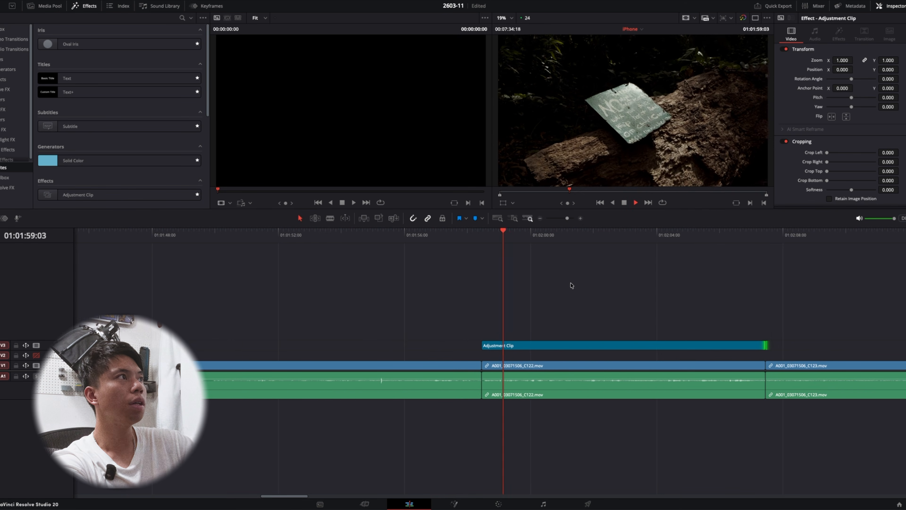
Play the wooden sign clip full screen to judge the Dehancer look, and return to the Edit page
{"action": "key", "text": "space"}
{"action": "key", "text": "p"}
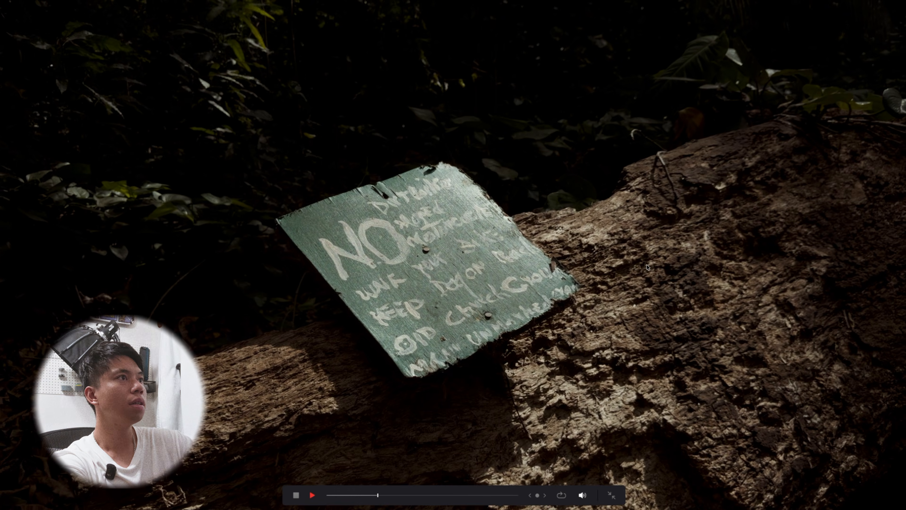
{"action": "key", "text": "p"}
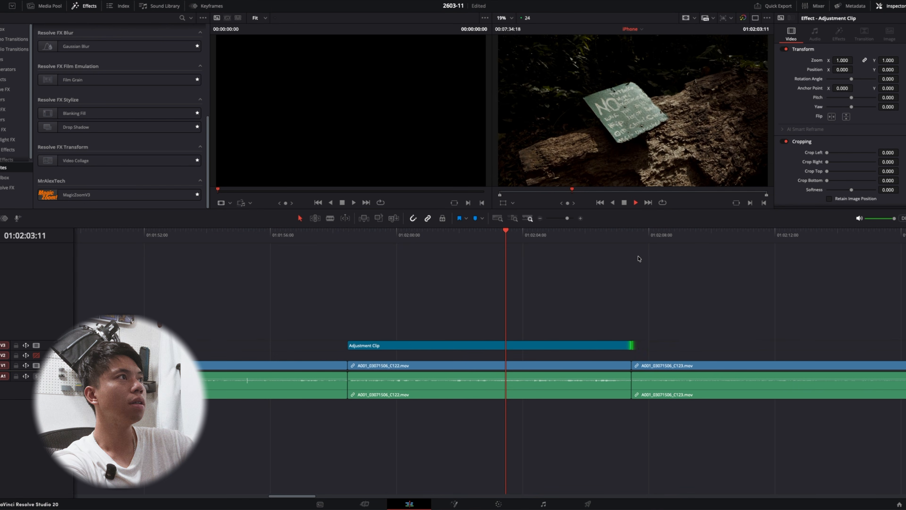
{"action": "key", "text": "space"}
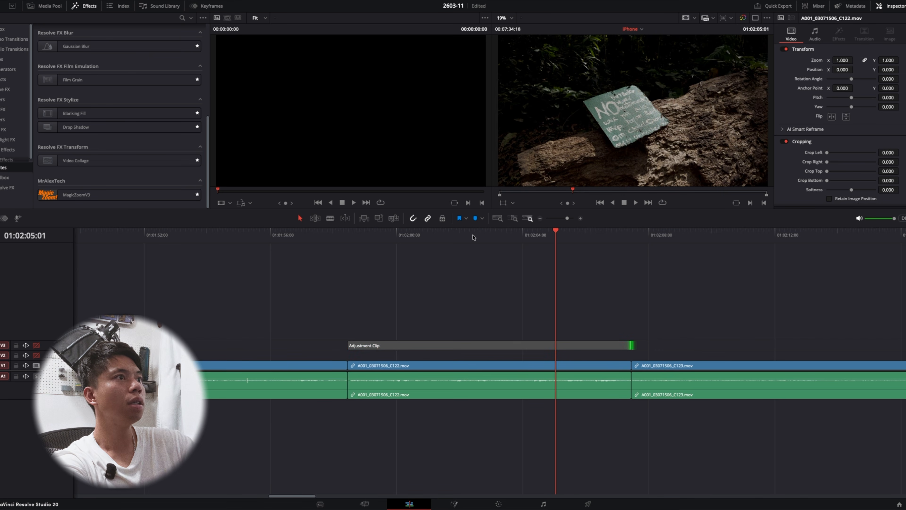
Replay the sign clip with track V3 disabled to see it without the look, and re-enable the track
{"action": "mouse_move", "coordinate": [373, 238]}
{"action": "left_mouse_down"}
{"action": "mouse_move", "coordinate": [334, 240]}
{"action": "mouse_move", "coordinate": [383, 245]}
{"action": "left_mouse_up"}
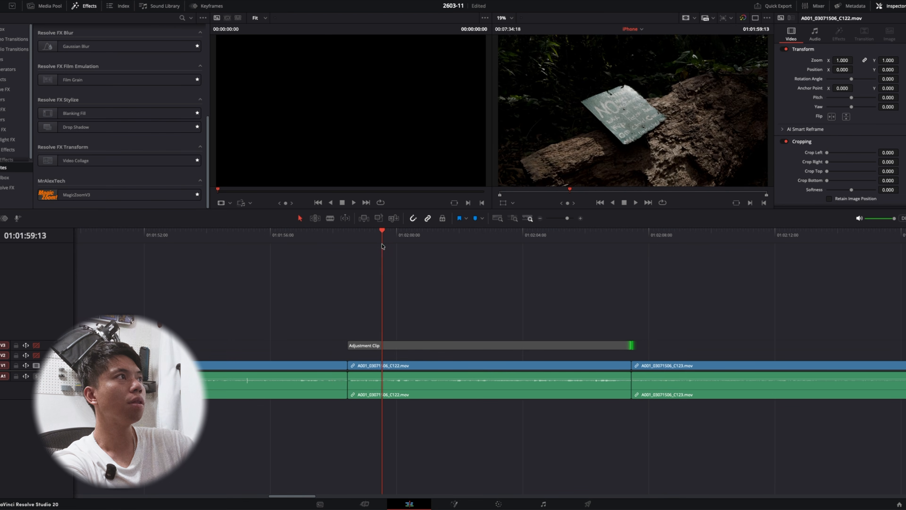
{"action": "key", "text": "space"}
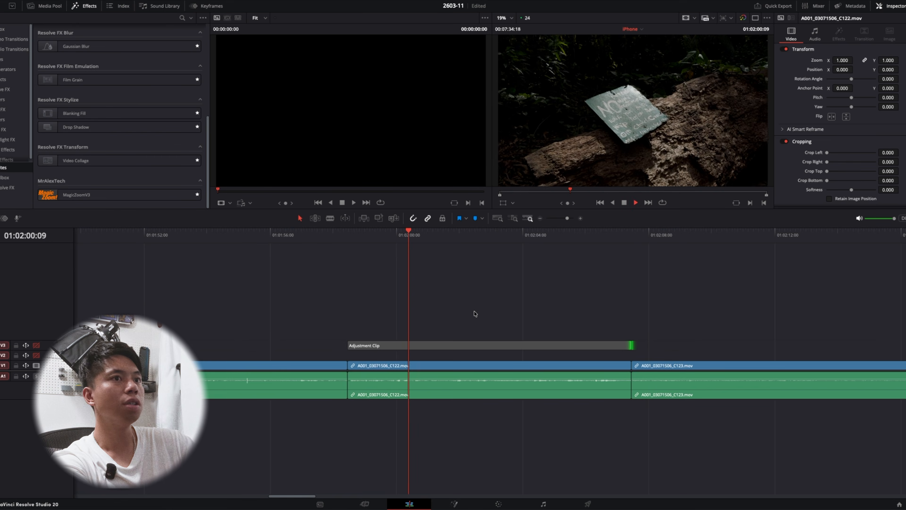
{"action": "key", "text": "space"}
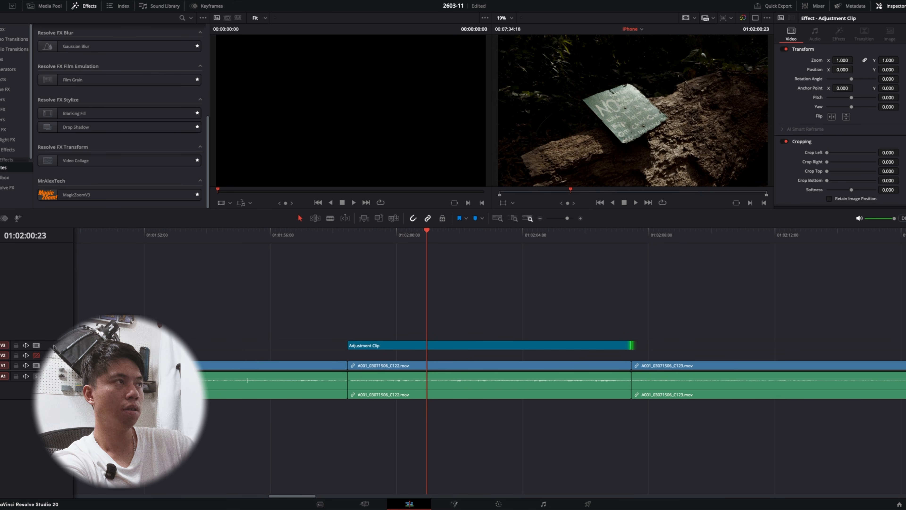
Extend the V3 Adjustment Clip to the end of the forest path clip A001_03071506_C123.mov
{"action": "left_click", "coordinate": [616, 234]}
{"action": "key", "text": "space"}
{"action": "scroll", "coordinate": [628, 291], "scroll_direction": "right", "scroll_amount": 4}
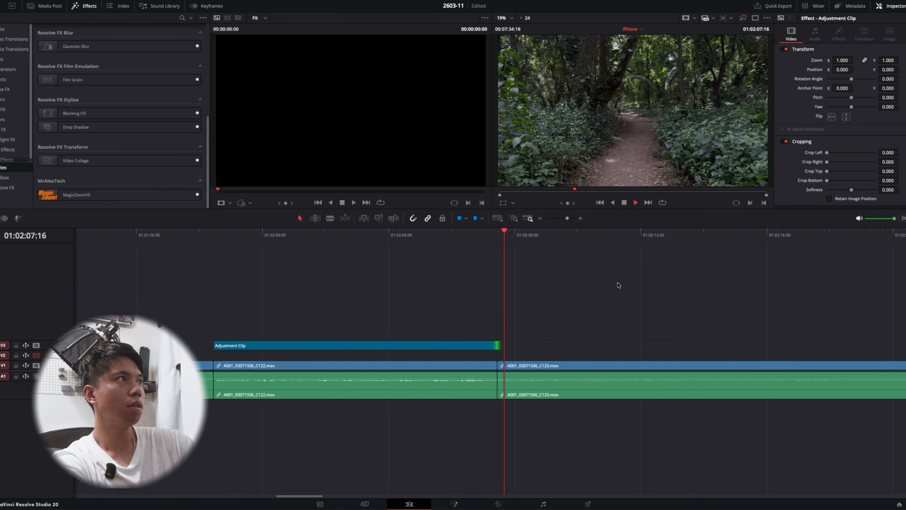
{"action": "key", "text": "super+minus"}
{"action": "key", "text": "space"}
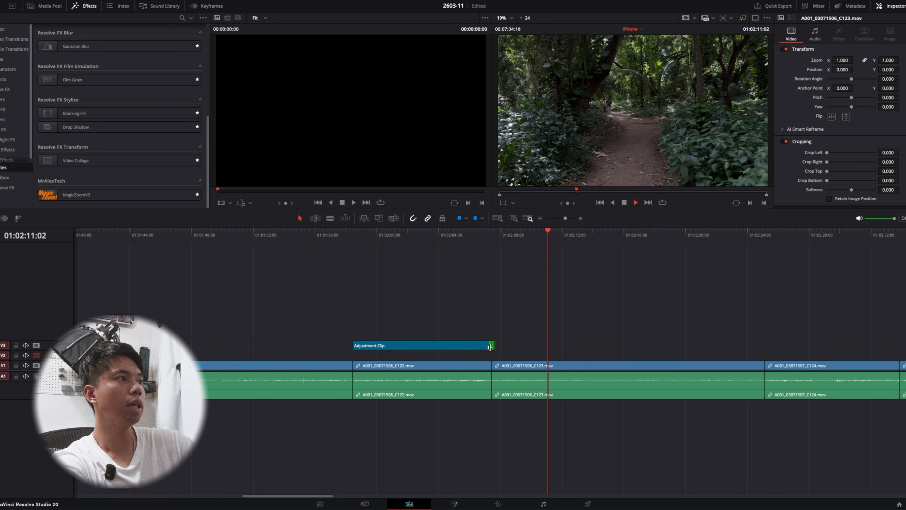
{"action": "left_click_drag", "start_coordinate": [493, 345], "coordinate": [764, 346]}
{"action": "key", "text": "space"}
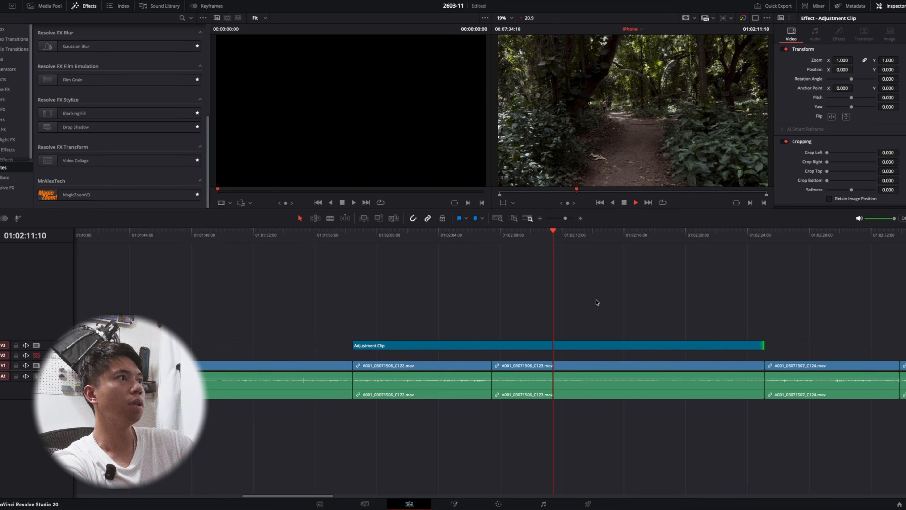
Toggle track V3 off and on over the forest path clip to compare the look, and play it full screen
{"action": "left_click", "coordinate": [500, 235]}
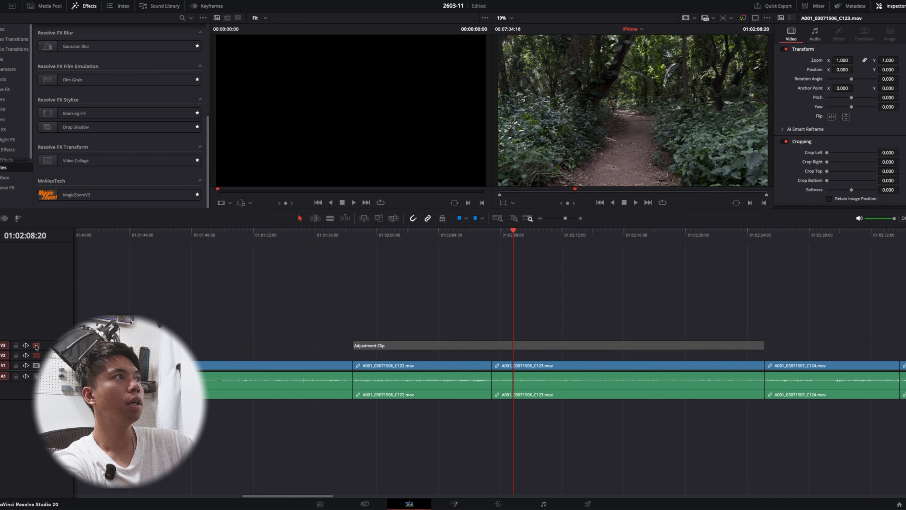
{"action": "left_click", "coordinate": [36, 345]}
{"action": "left_click", "coordinate": [36, 345]}
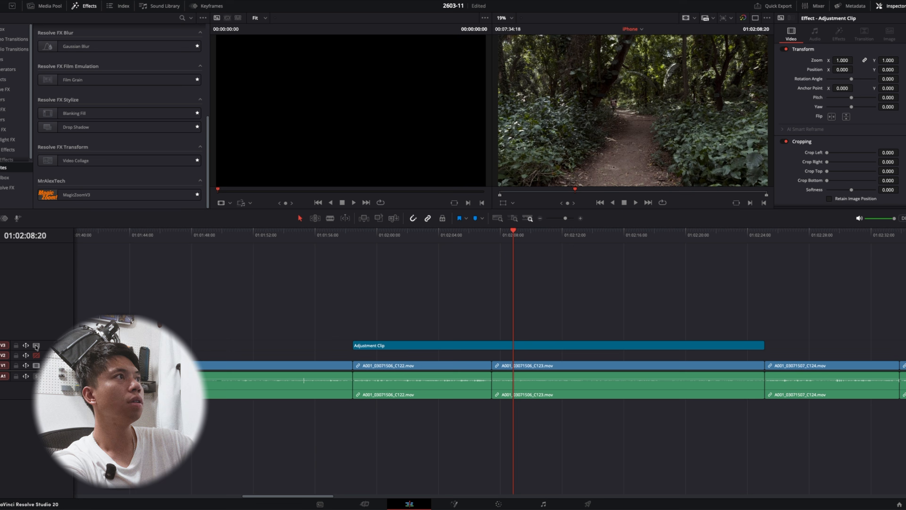
{"action": "key", "text": "p"}
{"action": "key", "text": "space"}
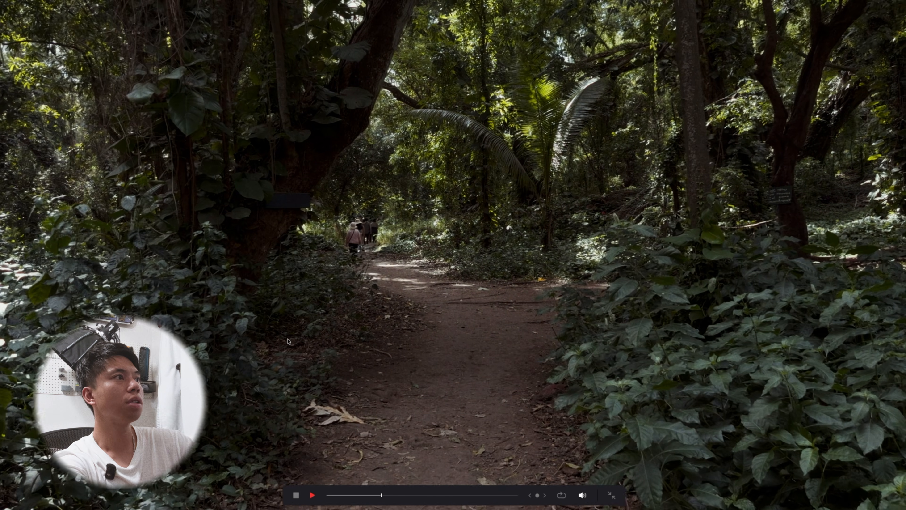
{"action": "key", "text": "space"}
{"action": "key", "text": "Escape"}
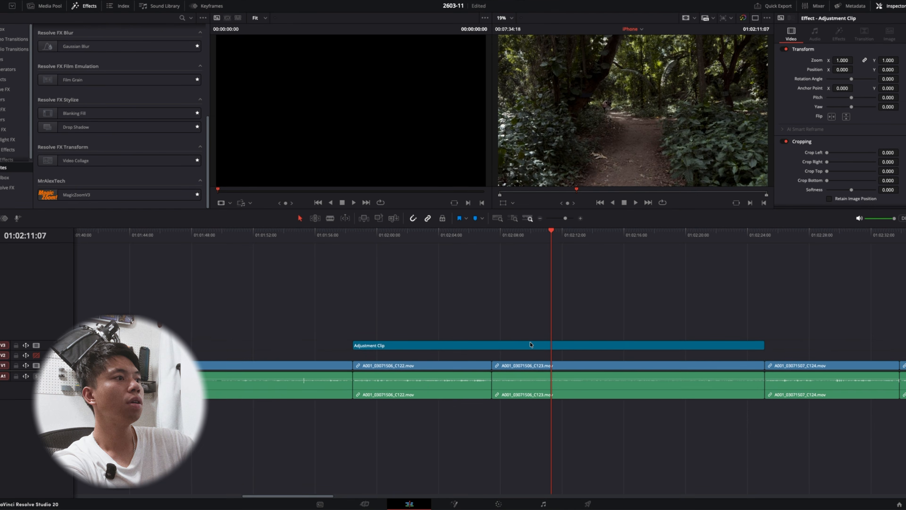
Try the Cineon Film Log and Kodak 2383 Print Film profiles in Dehancer's Print section, and settle on Fujifilm 3513 Print film
{"action": "left_click", "coordinate": [499, 503]}
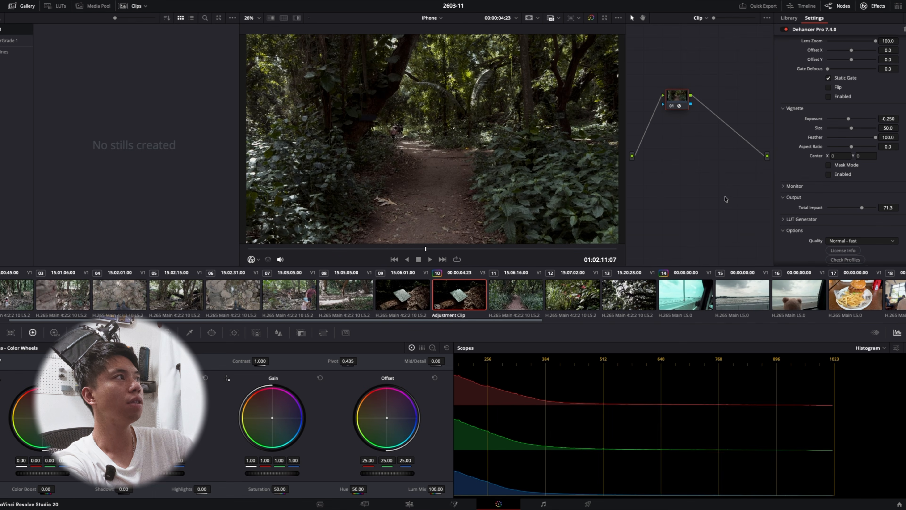
{"action": "scroll", "coordinate": [811, 178], "scroll_direction": "up", "scroll_amount": 15}
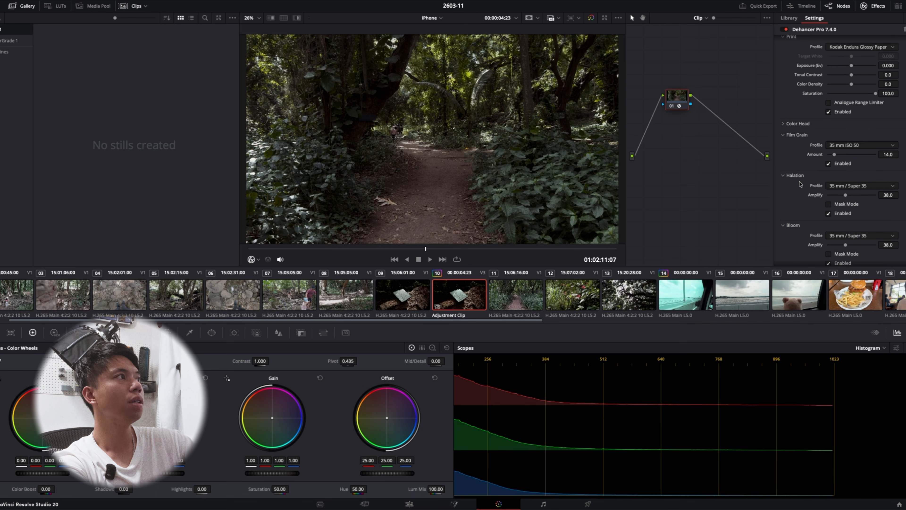
{"action": "left_click", "coordinate": [861, 136]}
{"action": "left_click", "coordinate": [853, 149]}
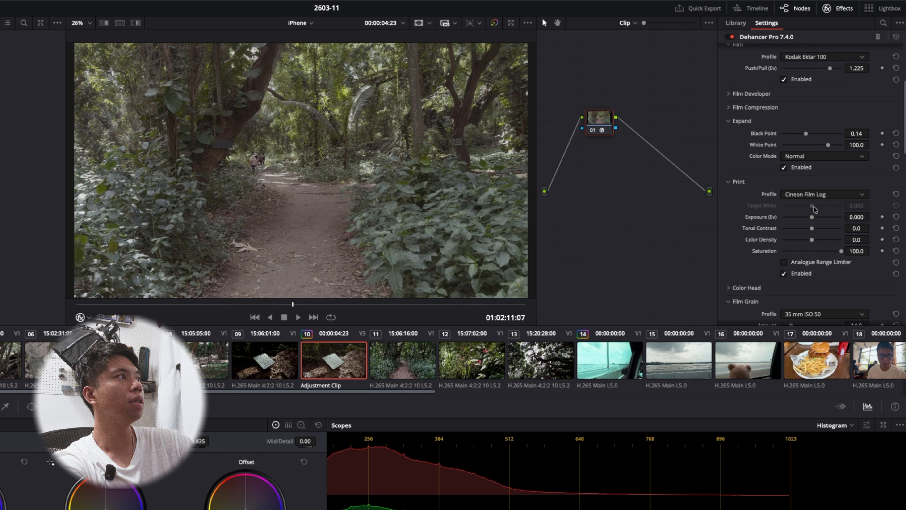
{"action": "left_click", "coordinate": [818, 193]}
{"action": "left_click", "coordinate": [813, 206]}
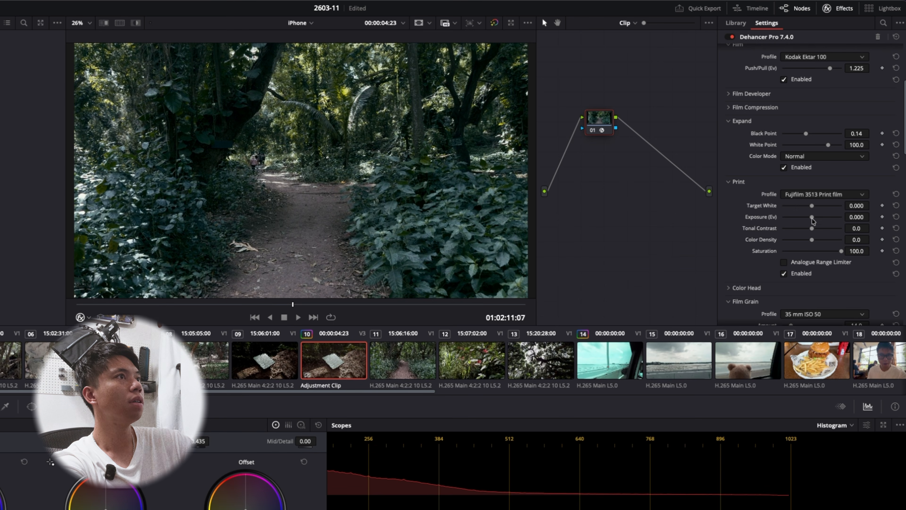
{"action": "left_click", "coordinate": [811, 196]}
{"action": "left_click", "coordinate": [820, 237]}
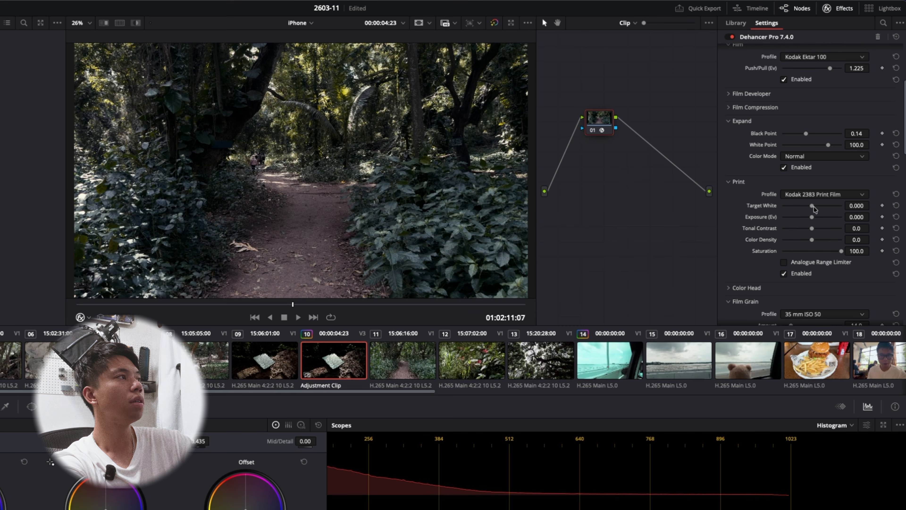
{"action": "left_click", "coordinate": [813, 196]}
{"action": "left_click", "coordinate": [802, 248]}
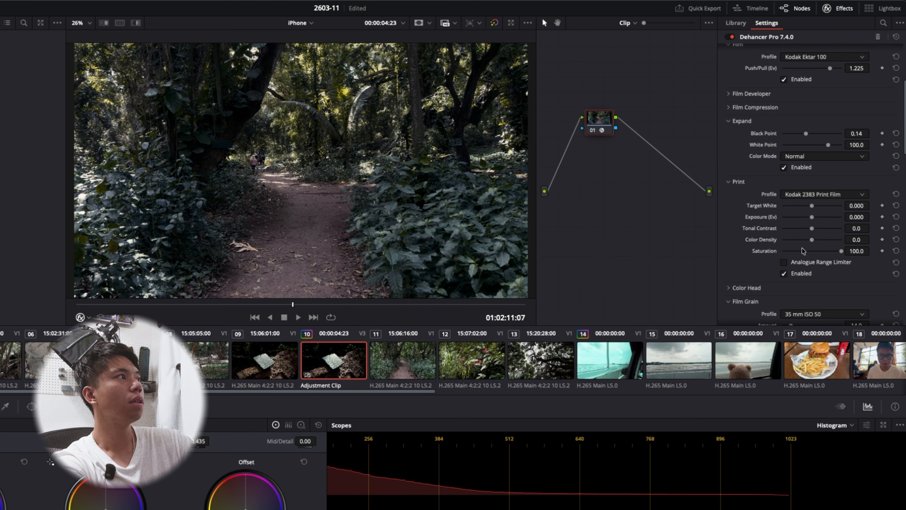
{"action": "left_click", "coordinate": [799, 194]}
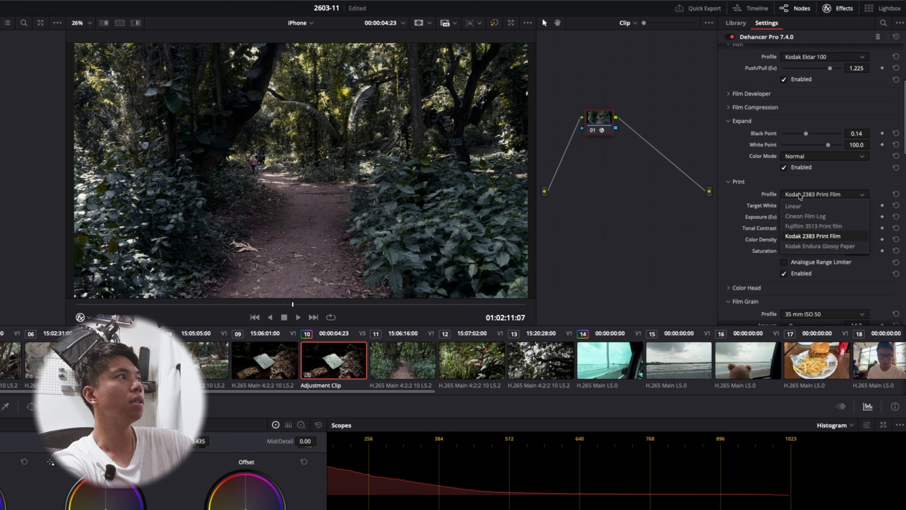
{"action": "left_click", "coordinate": [807, 226]}
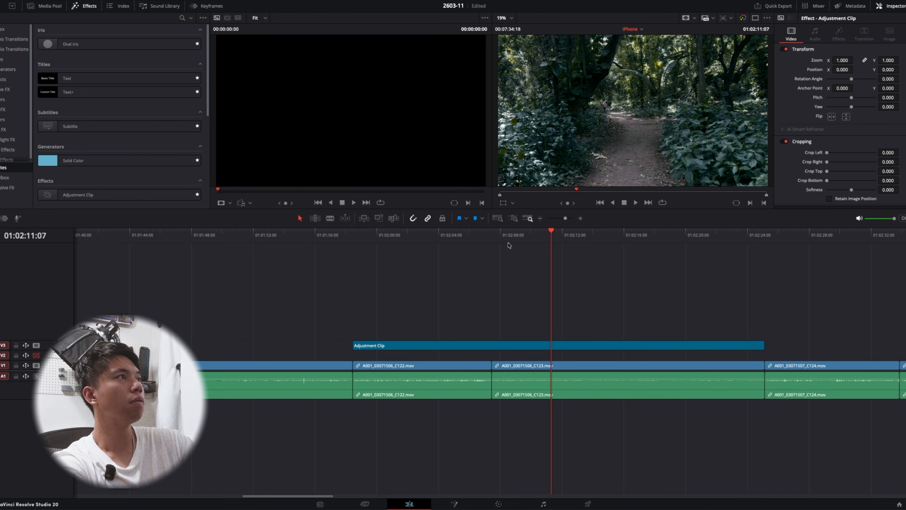
Extend the V3 Adjustment Clip to the end of A001_03071520_C126.mov and play the footage beneath it
{"action": "left_click_drag", "start_coordinate": [464, 243], "coordinate": [444, 243]}
{"action": "key", "text": "space"}
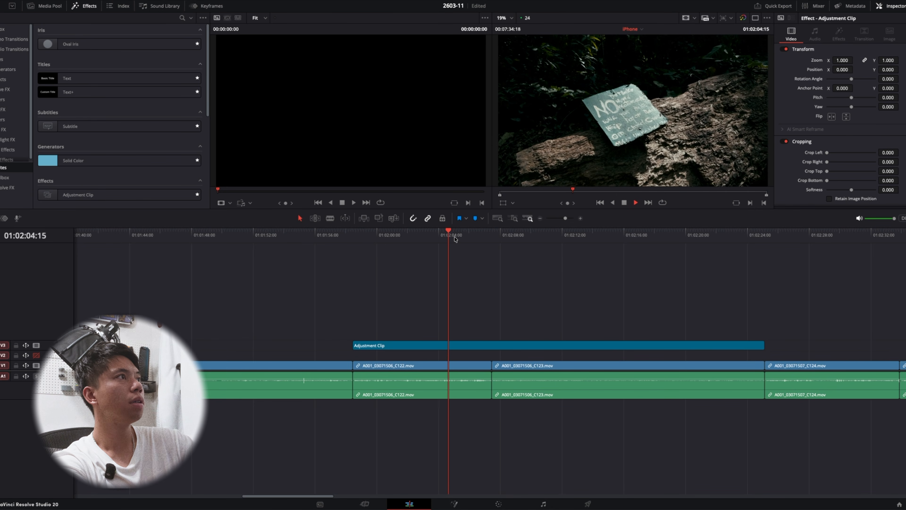
{"action": "scroll", "coordinate": [525, 282], "scroll_direction": "down", "scroll_amount": 5}
{"action": "scroll", "coordinate": [525, 282], "scroll_direction": "down", "scroll_amount": 5}
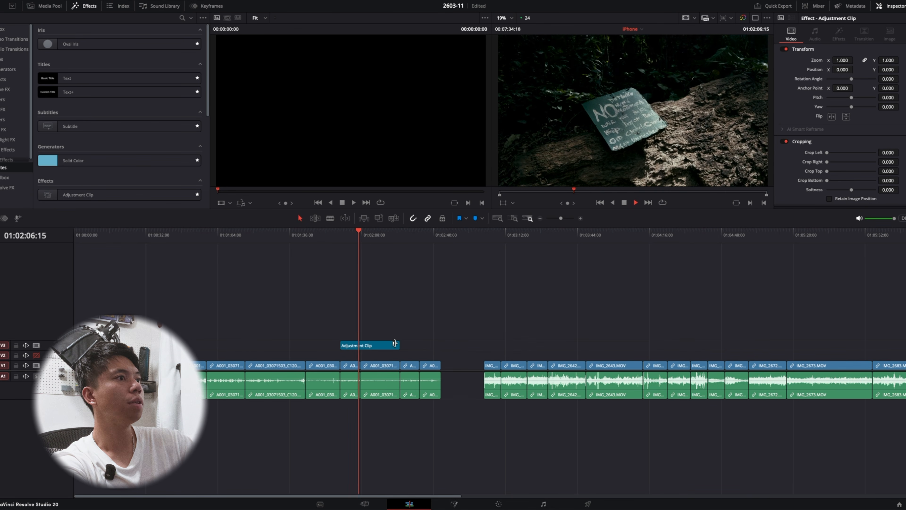
{"action": "left_click_drag", "start_coordinate": [399, 345], "coordinate": [442, 345]}
{"action": "scroll", "coordinate": [467, 300], "scroll_direction": "up", "scroll_amount": 5}
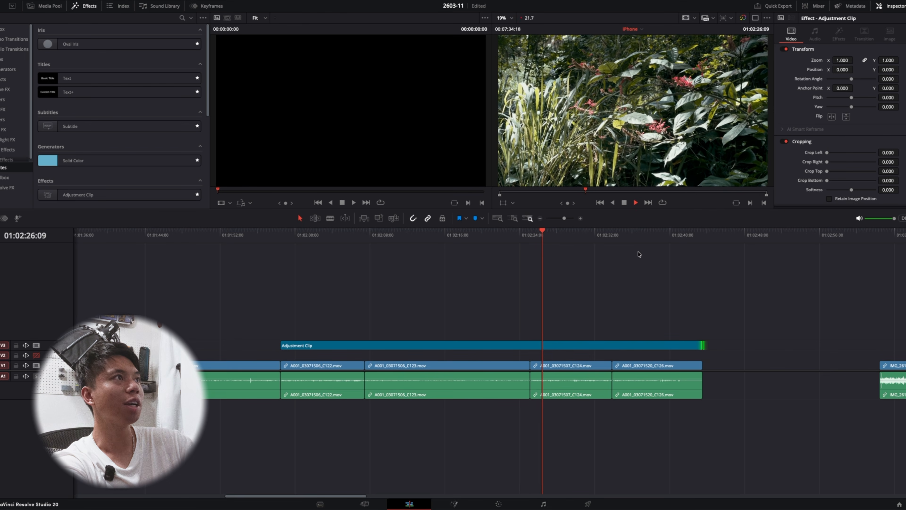
{"action": "key", "text": "space"}
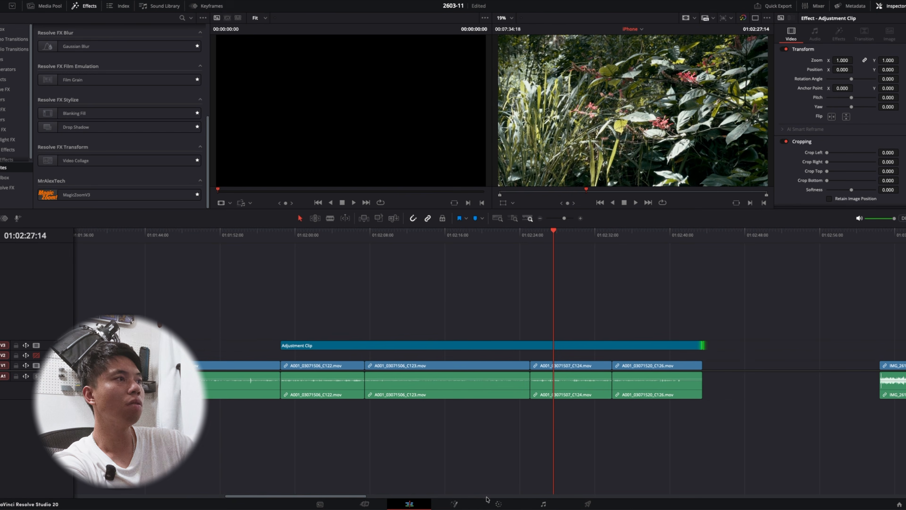
Lower the Offset of the red flower clip, clip 12, to 17.40 on the Color page
{"action": "left_click", "coordinate": [497, 503]}
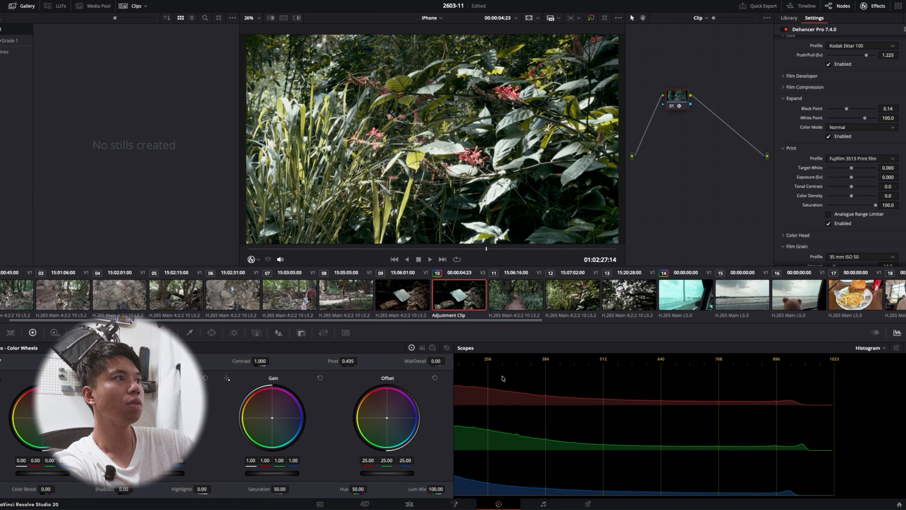
{"action": "scroll", "coordinate": [524, 304], "scroll_direction": "right", "scroll_amount": 2}
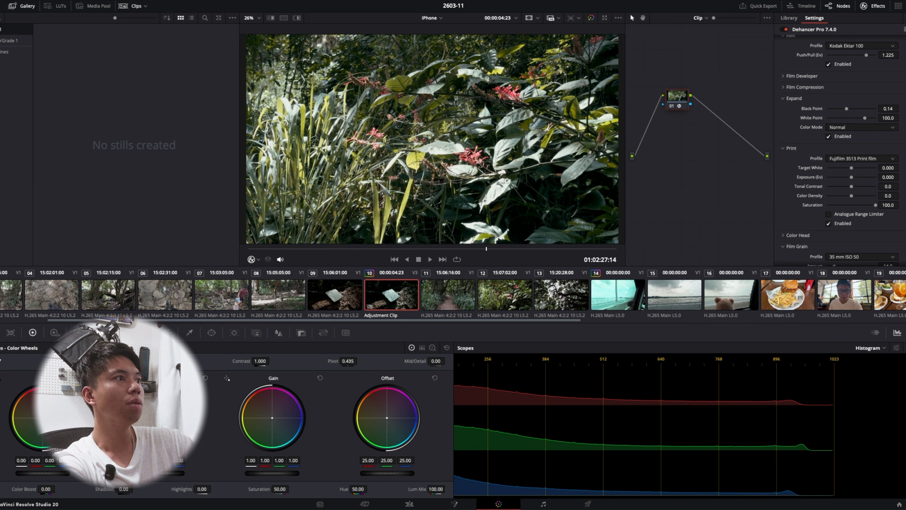
{"action": "left_click", "coordinate": [495, 298]}
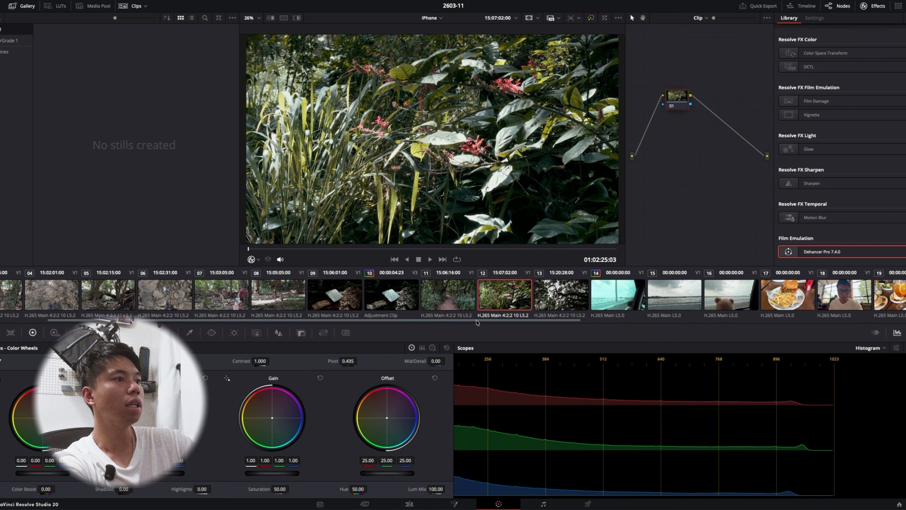
{"action": "left_click_drag", "start_coordinate": [386, 473], "coordinate": [329, 473]}
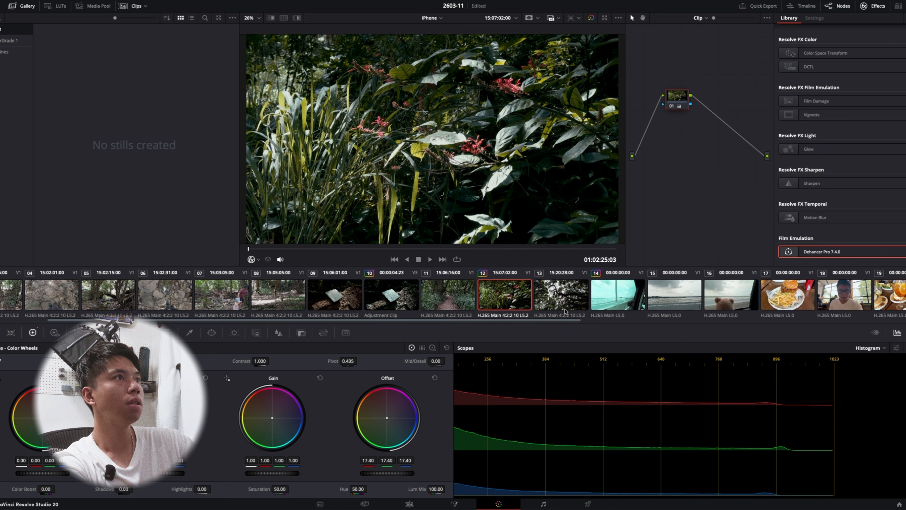
On the tree canopy clip 13, lower Gain to 0.96, set Contrast to 1.064, and toggle the grade off and on
{"action": "left_click", "coordinate": [552, 307]}
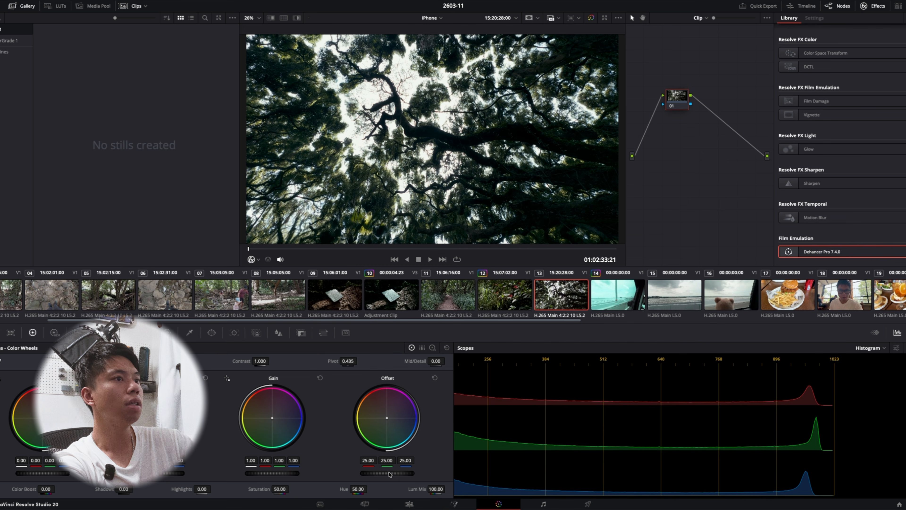
{"action": "mouse_move", "coordinate": [268, 474]}
{"action": "left_mouse_down"}
{"action": "mouse_move", "coordinate": [234, 474]}
{"action": "mouse_move", "coordinate": [258, 474]}
{"action": "left_mouse_up"}
{"action": "left_click_drag", "start_coordinate": [157, 473], "coordinate": [169, 473]}
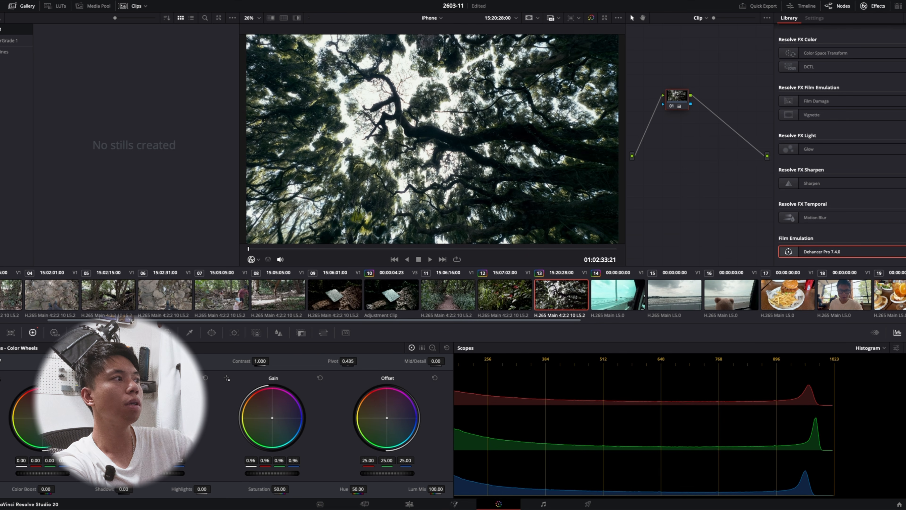
{"action": "mouse_move", "coordinate": [260, 361]}
{"action": "left_mouse_down"}
{"action": "mouse_move", "coordinate": [287, 361]}
{"action": "mouse_move", "coordinate": [257, 361]}
{"action": "left_mouse_up"}
{"action": "key", "text": "super+d"}
{"action": "key", "text": "super+d"}
{"action": "key", "text": "super+d"}
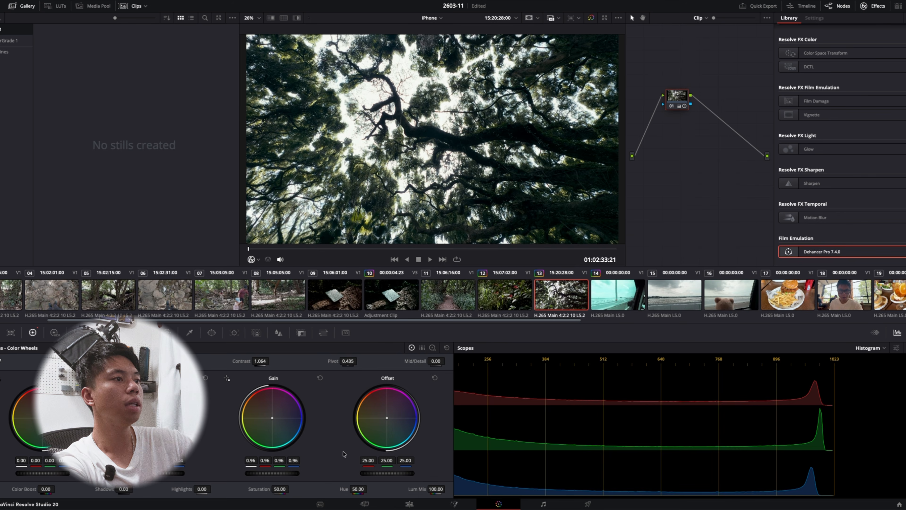
Return to the Edit page and play the red flower clip full screen to judge the look
{"action": "left_click", "coordinate": [410, 504]}
{"action": "key", "text": "Up"}
{"action": "key", "text": "Up"}
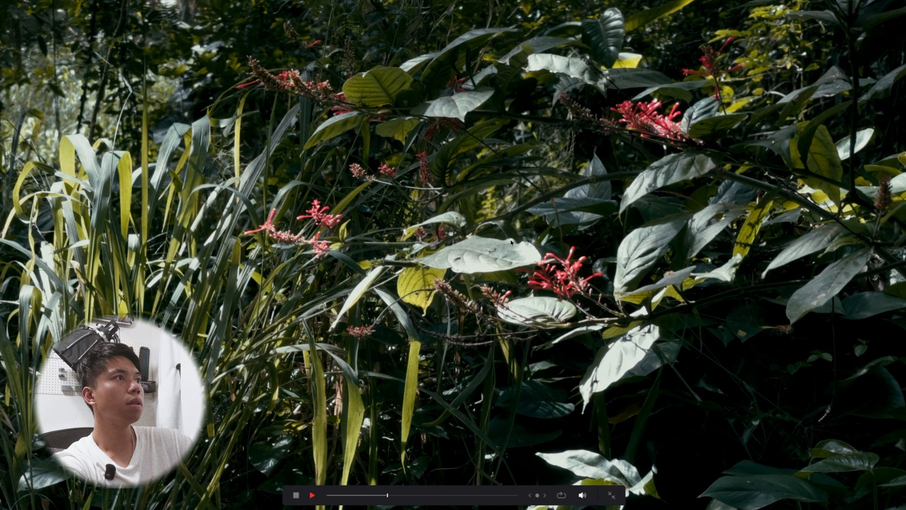
{"action": "key", "text": "space"}
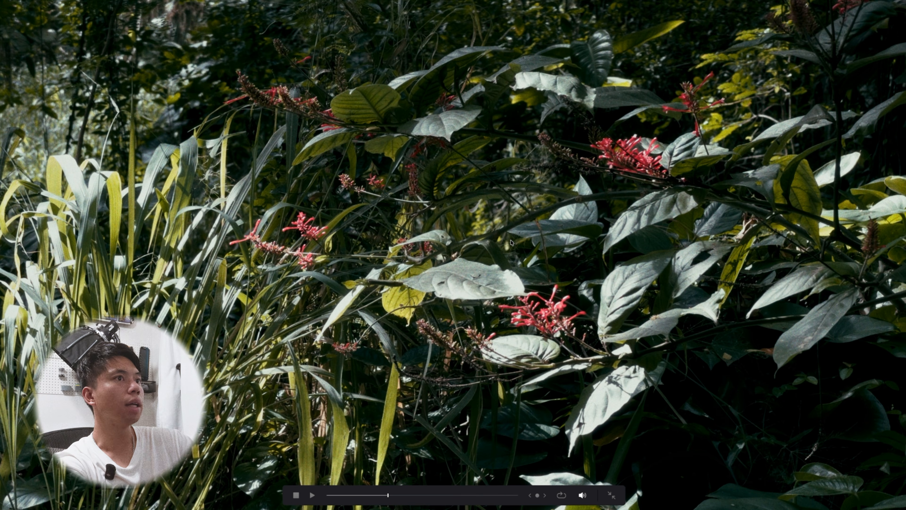
{"action": "key", "text": "space"}
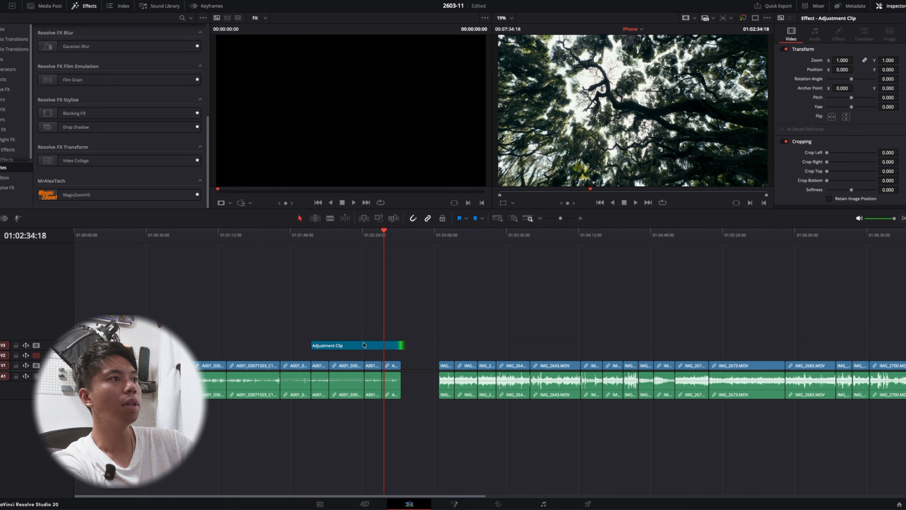
Move the V3 Adjustment Clip over the iPhone footage so that it starts with IMG_2618.MOV
{"action": "left_click_drag", "start_coordinate": [375, 345], "coordinate": [503, 346]}
{"action": "left_click", "coordinate": [448, 236]}
{"action": "key", "text": "super+equal"}
{"action": "key", "text": "super+equal"}
View the car window shot IMG_2618.MOV full screen to judge the Dehancer look on it
{"action": "left_click_drag", "start_coordinate": [547, 236], "coordinate": [503, 256]}
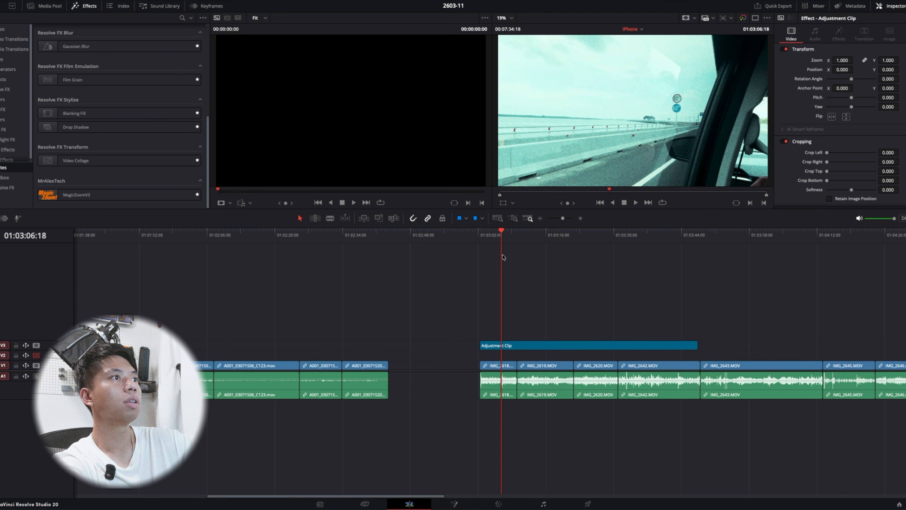
{"action": "key", "text": "super+f"}
{"action": "key", "text": "space"}
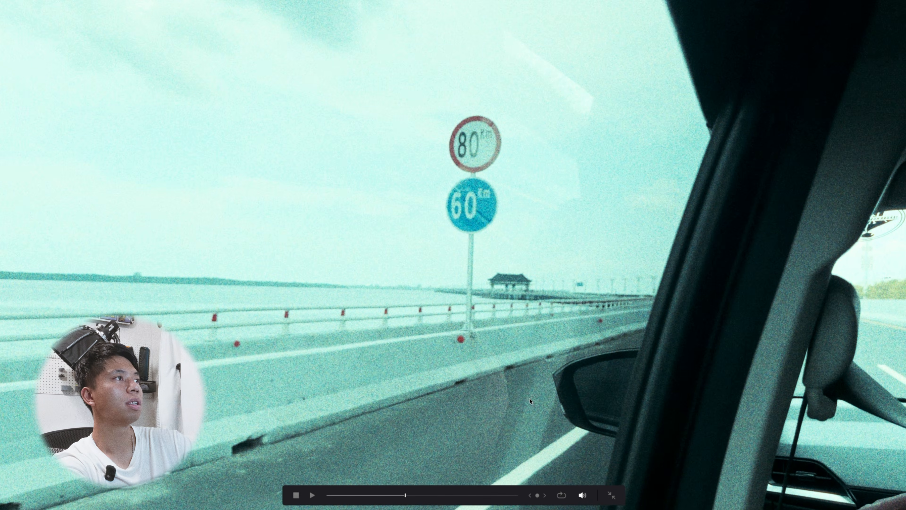
{"action": "key", "text": "super+f"}
Try a Dehancer Film Grain amount of 0.0 on the adjustment clip and play the car window shot
{"action": "left_click", "coordinate": [501, 505]}
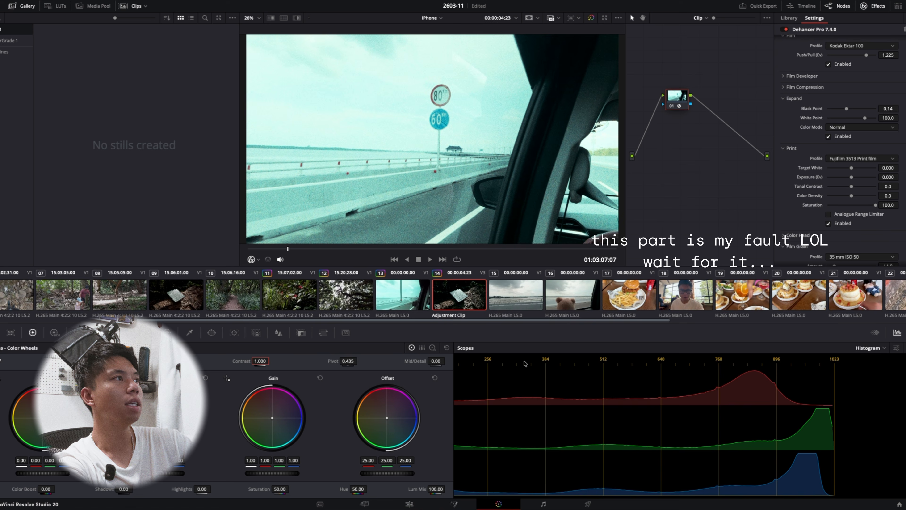
{"action": "scroll", "coordinate": [816, 193], "scroll_direction": "down", "scroll_amount": 5}
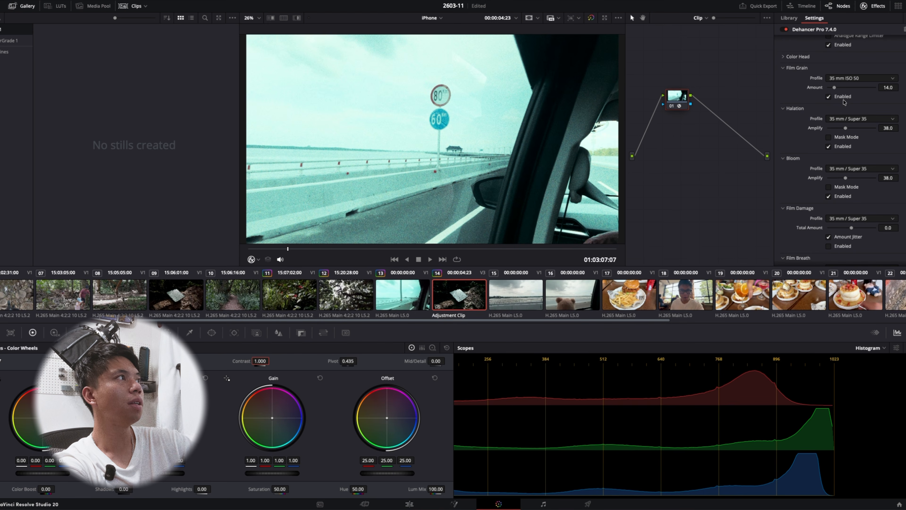
{"action": "left_click_drag", "start_coordinate": [834, 89], "coordinate": [827, 88]}
{"action": "key", "text": "space"}
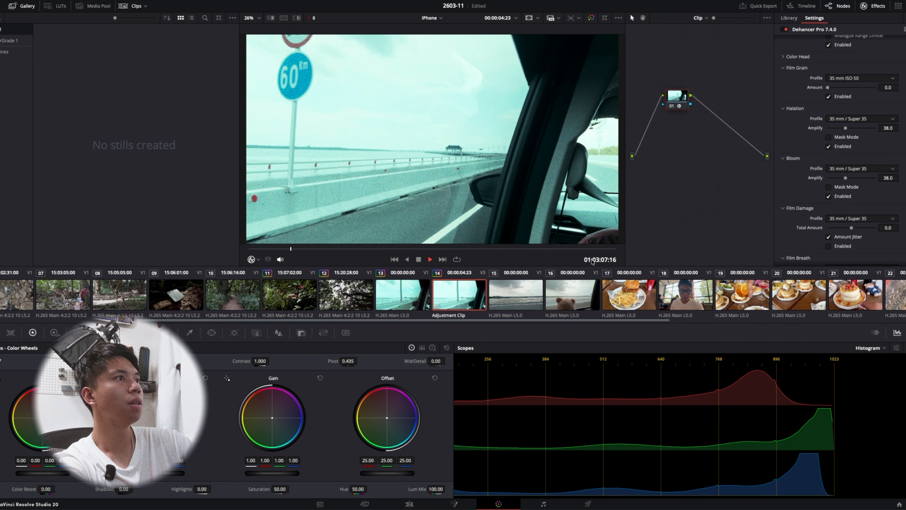
Compare the car window clip's nodes with the adjustment clip's, and delete the clip's duplicate Dehancer node 02
{"action": "left_click", "coordinate": [404, 298]}
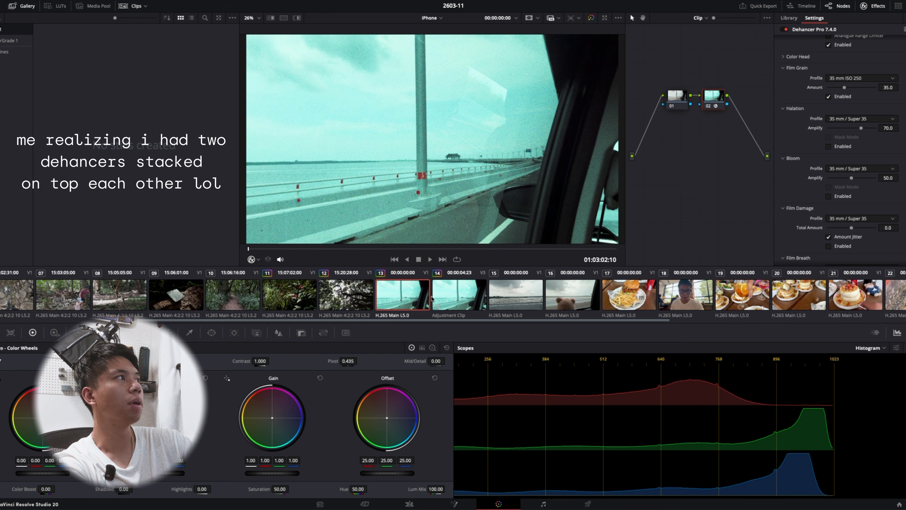
{"action": "left_click", "coordinate": [433, 298]}
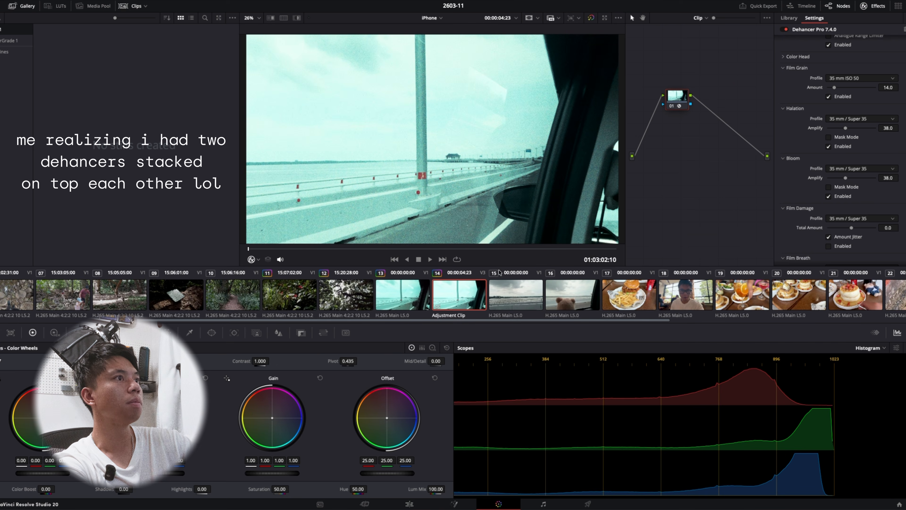
{"action": "left_click", "coordinate": [395, 297]}
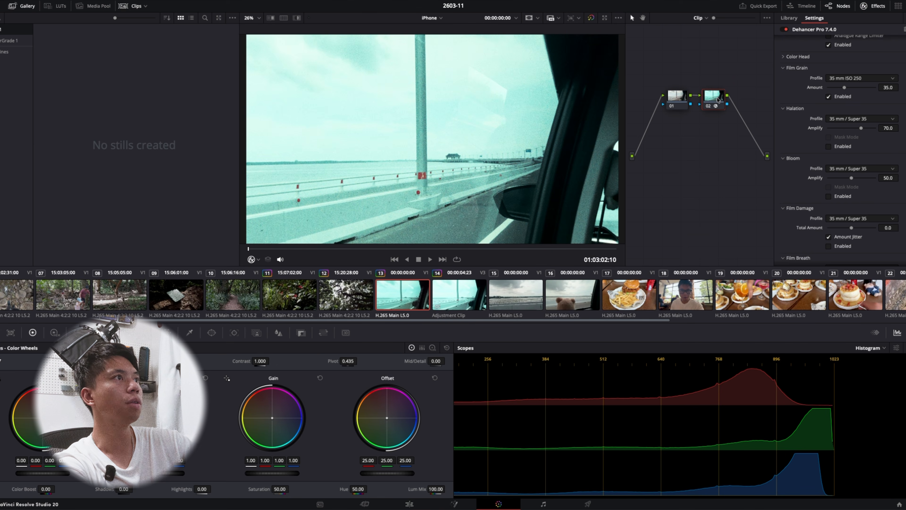
{"action": "key", "text": "Delete"}
{"action": "key", "text": "space"}
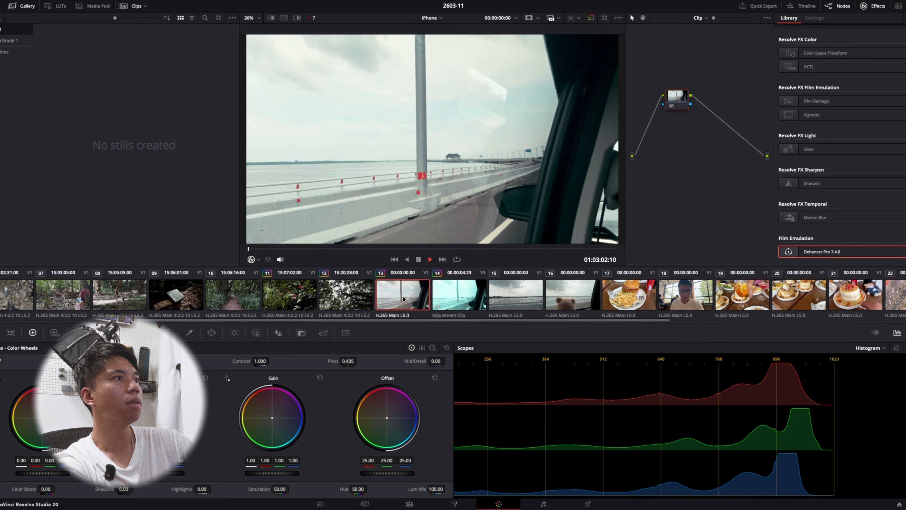
Extend the V3 Adjustment Clip on the Edit page to the end of IMG_2645.MOV and resume playback
{"action": "left_click", "coordinate": [414, 506]}
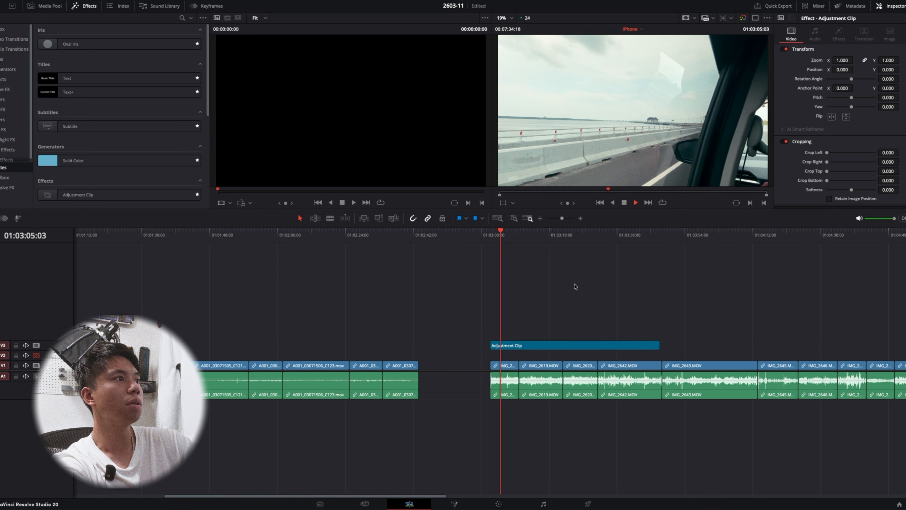
{"action": "key", "text": "space"}
{"action": "left_click_drag", "start_coordinate": [659, 347], "coordinate": [796, 346]}
{"action": "key", "text": "space"}
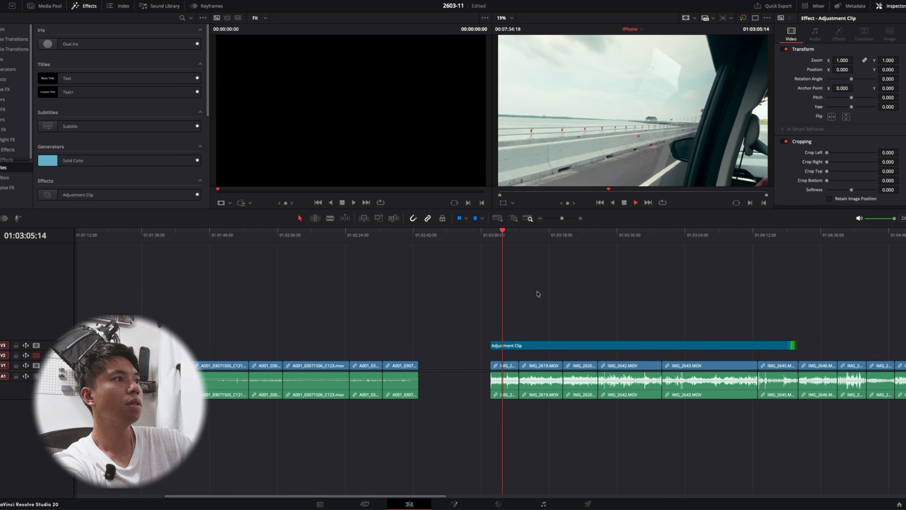
Move the Adjustment Clip from track V3 down to V2, and enable track V2
{"action": "key", "text": "super+equal"}
{"action": "key", "text": "super+equal"}
{"action": "left_click_drag", "start_coordinate": [529, 348], "coordinate": [529, 354]}
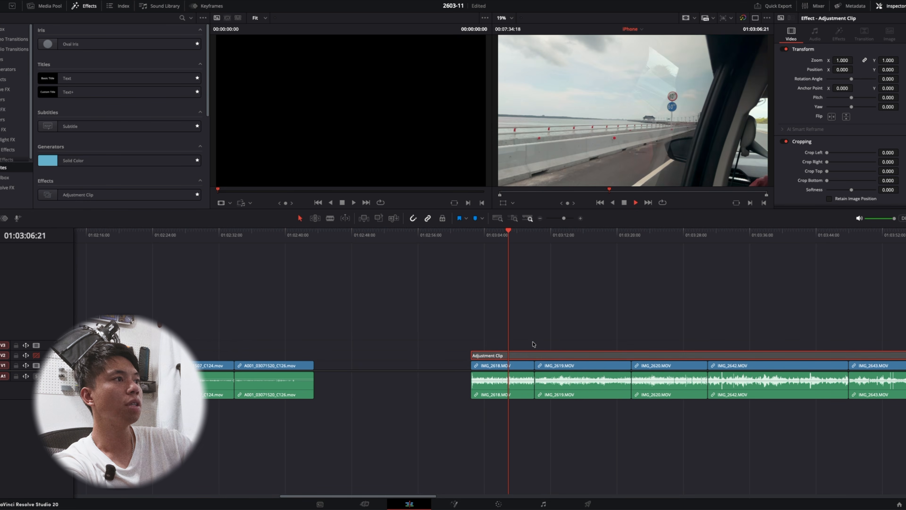
{"action": "left_click", "coordinate": [36, 355]}
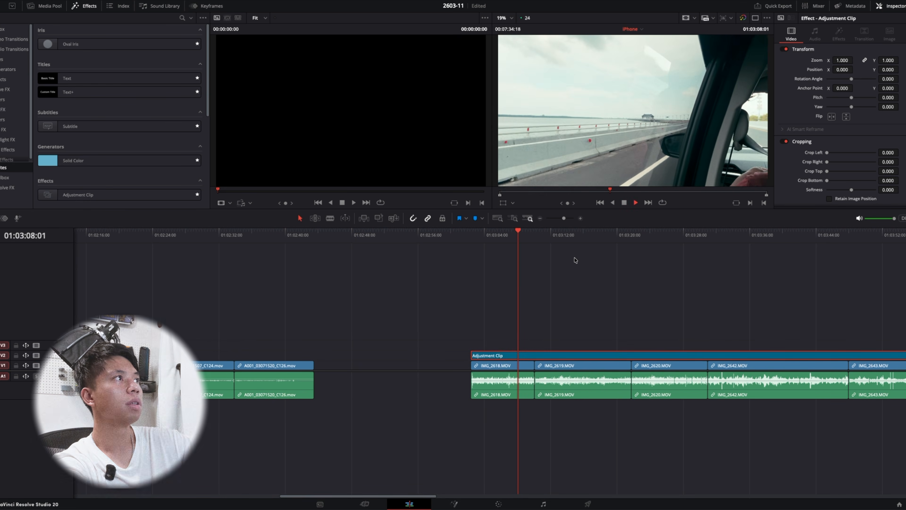
Play the graded iPhone clips of the bridge and the teddy bear in the car, viewing them full screen
{"action": "key", "text": "super+f"}
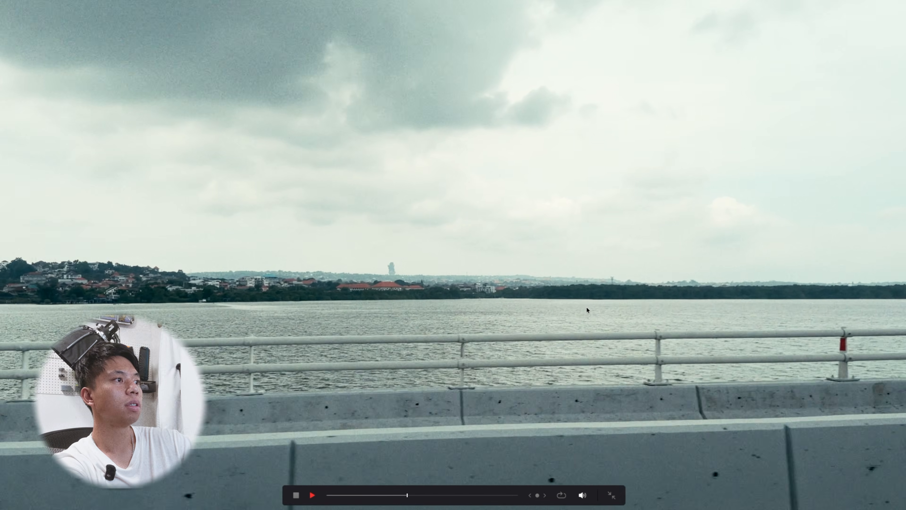
{"action": "key", "text": "Escape"}
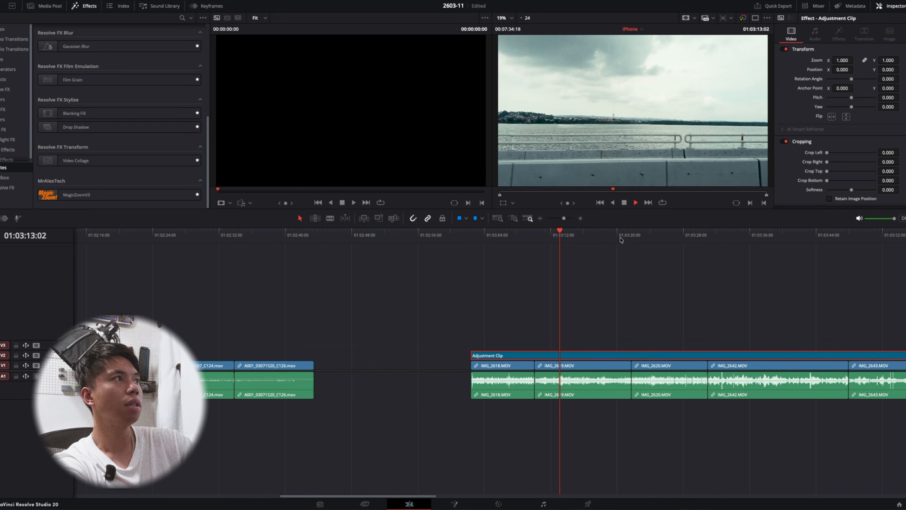
{"action": "key", "text": "super+f"}
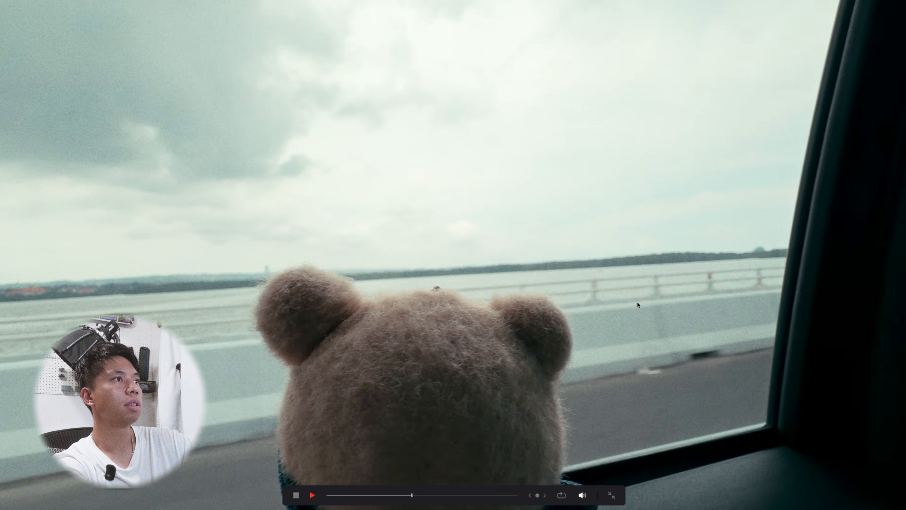
{"action": "key", "text": "Escape"}
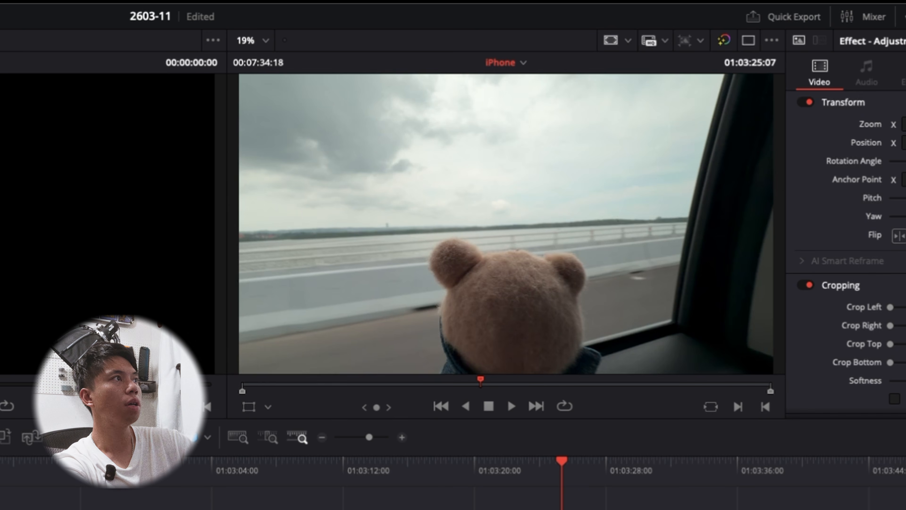
{"action": "key", "text": "space"}
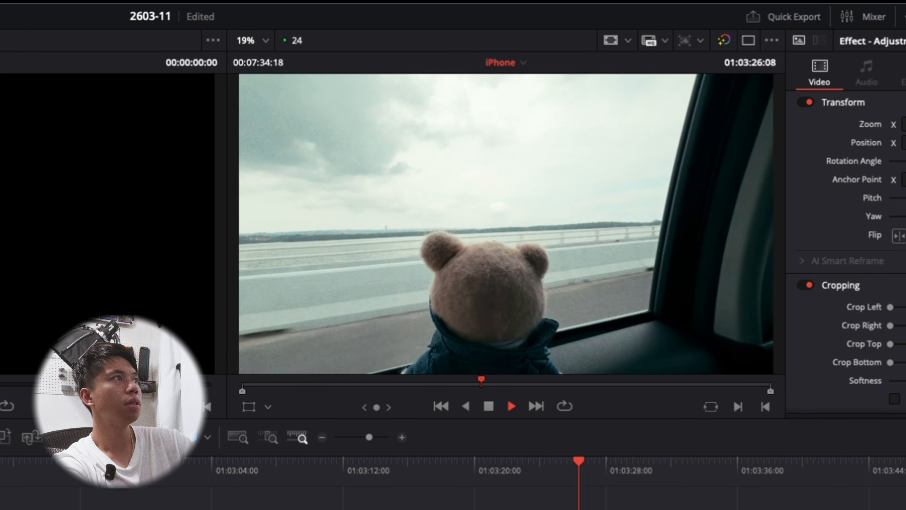
View the café clip IMG_2643.MOV full screen with the V2 adjustment track disabled
{"action": "scroll", "coordinate": [371, 480], "scroll_direction": "right", "scroll_amount": 10}
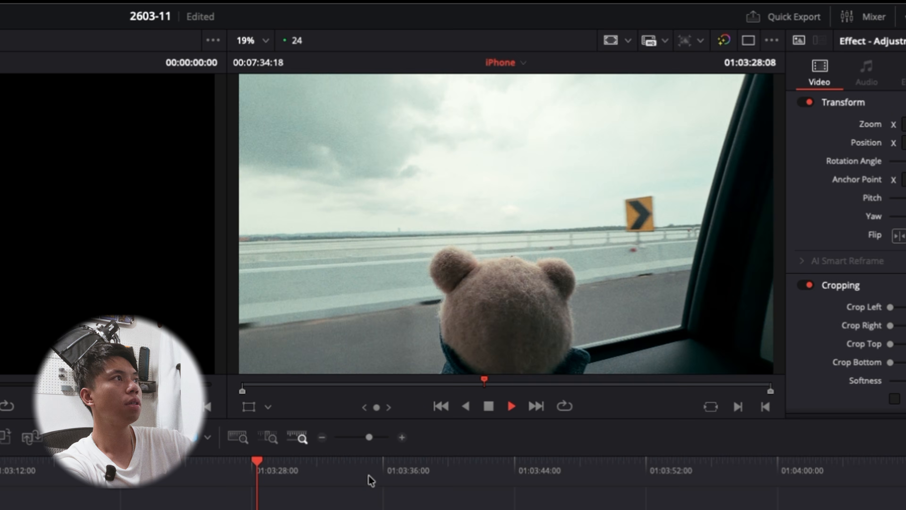
{"action": "left_click", "coordinate": [397, 478]}
{"action": "left_click", "coordinate": [579, 480]}
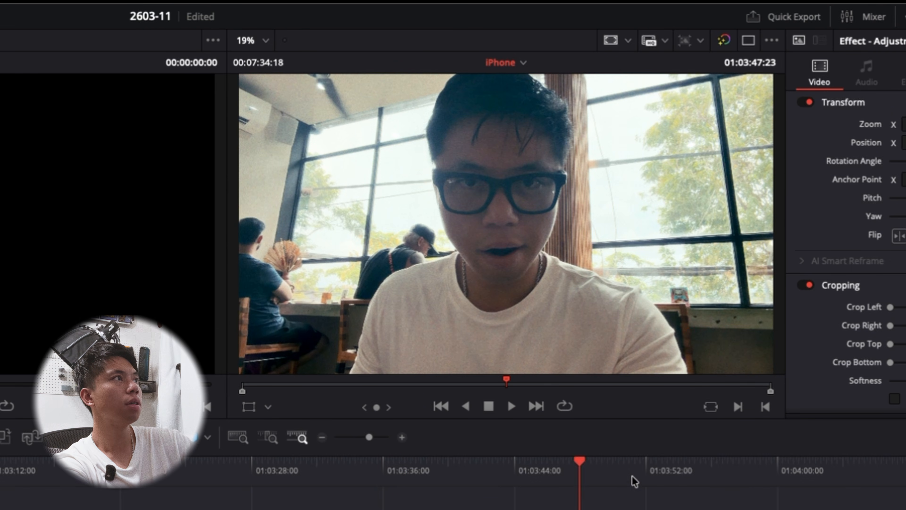
{"action": "scroll", "coordinate": [635, 481], "scroll_direction": "right", "scroll_amount": 10}
{"action": "key", "text": "space"}
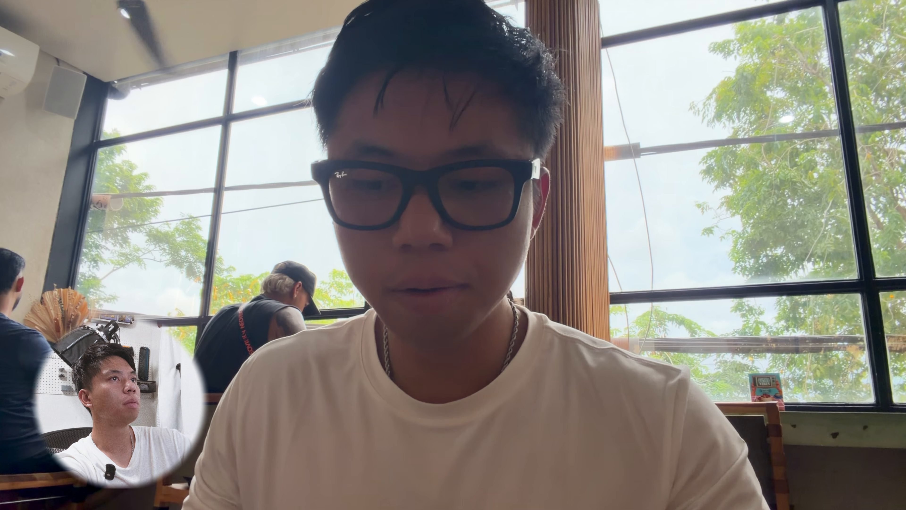
{"action": "key", "text": "space"}
{"action": "key", "text": "space"}
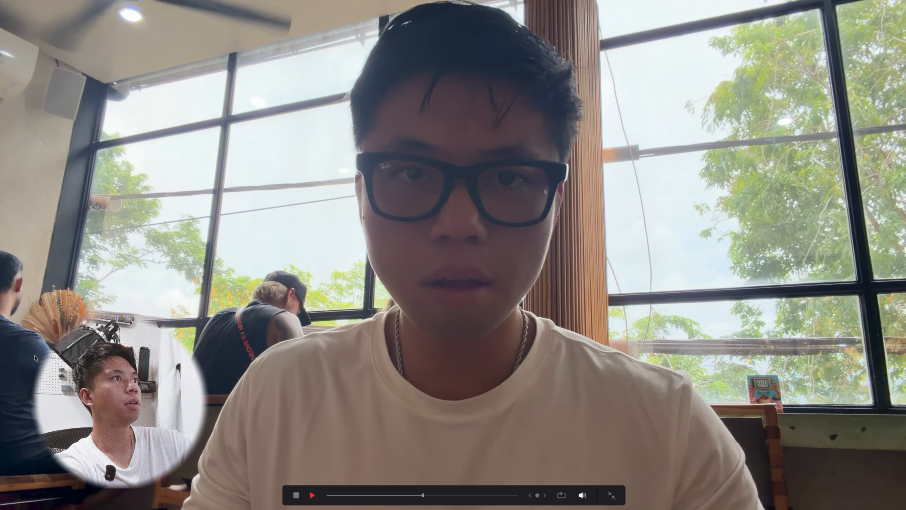
{"action": "key", "text": "space"}
{"action": "key", "text": "Escape"}
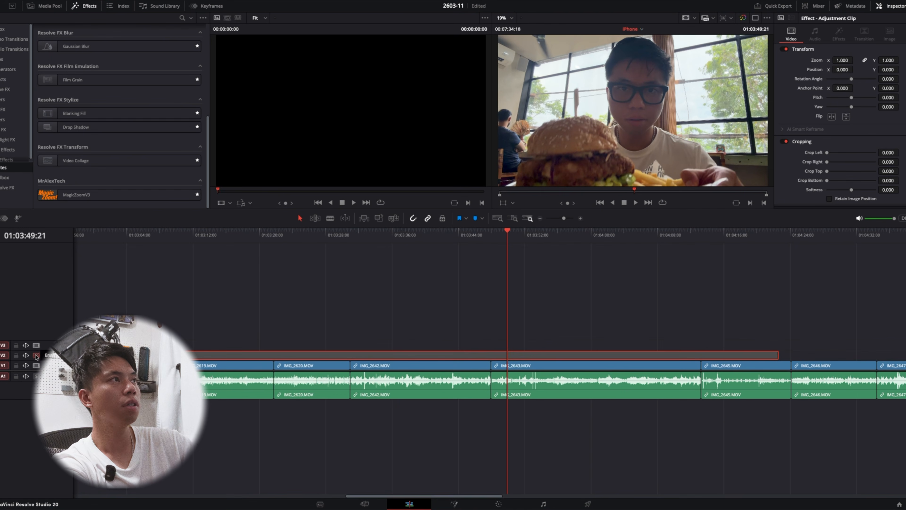
Re-enable track V2 and play the café clip full screen with the Dehancer look applied
{"action": "left_click", "coordinate": [36, 356]}
{"action": "key", "text": "super+f"}
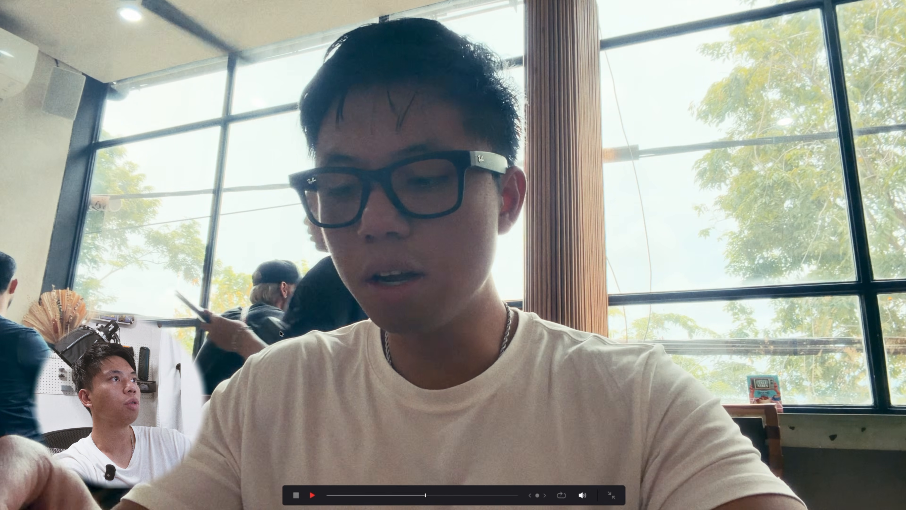
{"action": "key", "text": "space"}
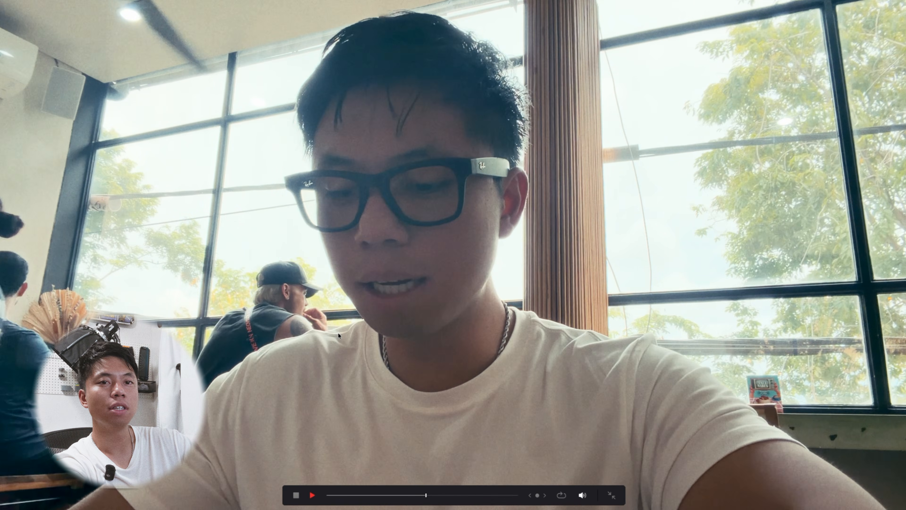
{"action": "key", "text": "Escape"}
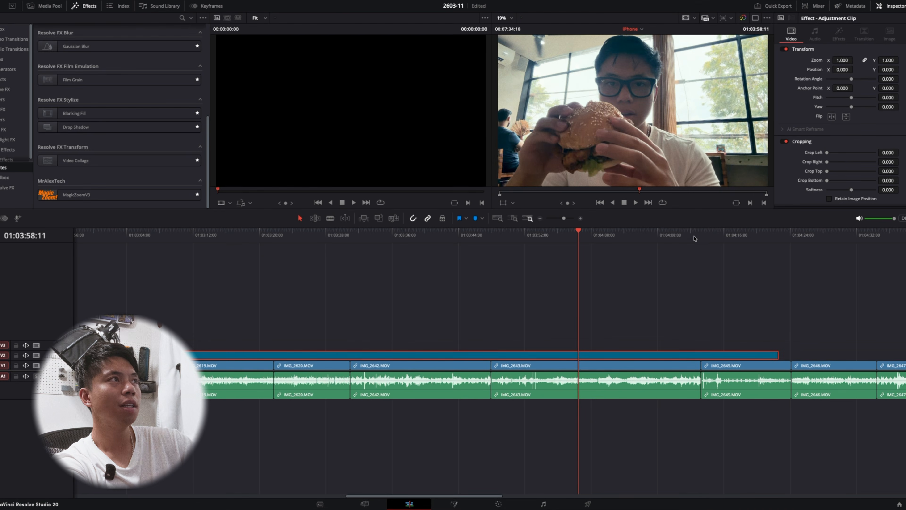
Extend the V2 Adjustment Clip over the following iPhone clips to near the end of IMG_2672.MOV
{"action": "left_click", "coordinate": [719, 236]}
{"action": "scroll", "coordinate": [588, 279], "scroll_direction": "down", "scroll_amount": 5}
{"action": "left_click_drag", "start_coordinate": [540, 354], "coordinate": [666, 354]}
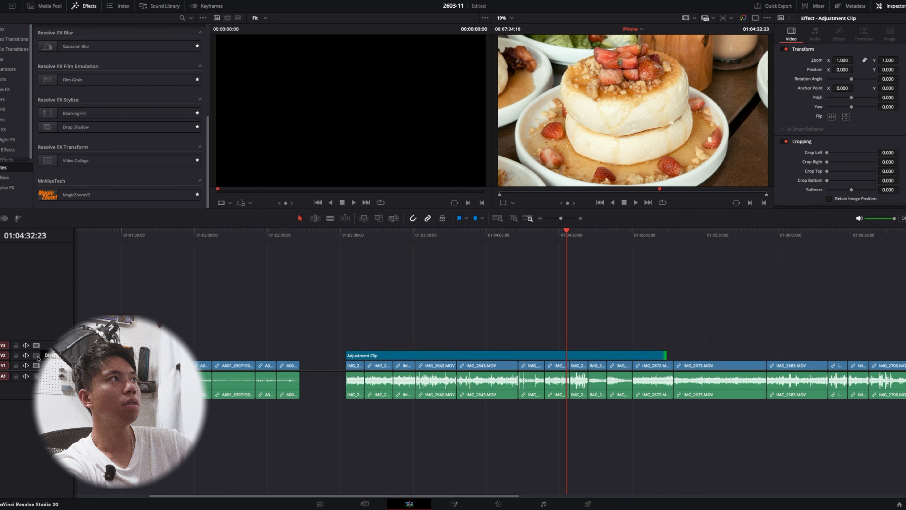
Toggle track V2 off and on at the pancake shot to compare it with and without the film look
{"action": "left_click", "coordinate": [37, 356]}
{"action": "left_click", "coordinate": [37, 356]}
{"action": "left_click", "coordinate": [37, 356]}
{"action": "left_click", "coordinate": [37, 357]}
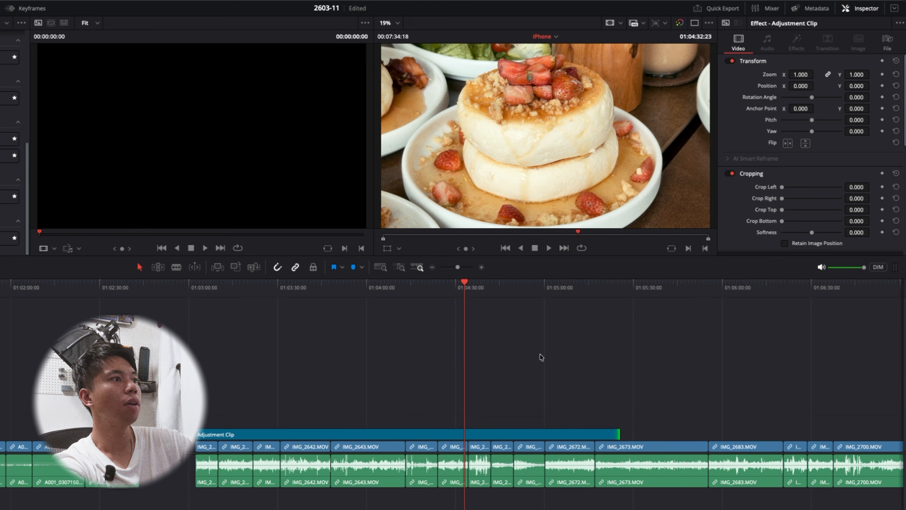
On the Color page, set the adjustment clip's Dehancer Halation Amplify to 55.8 and Bloom Amplify to 41.1, keeping both effects enabled
{"action": "left_click", "coordinate": [389, 509]}
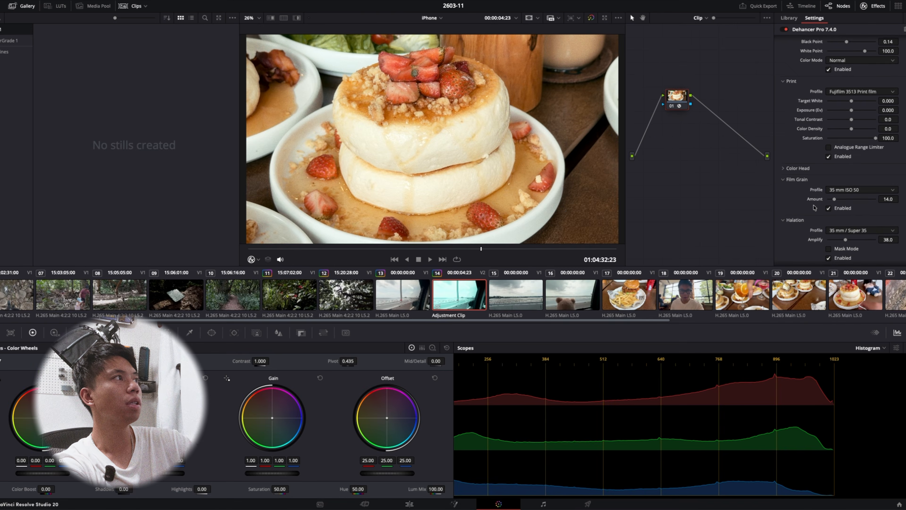
{"action": "scroll", "coordinate": [775, 247], "scroll_direction": "up", "scroll_amount": 3}
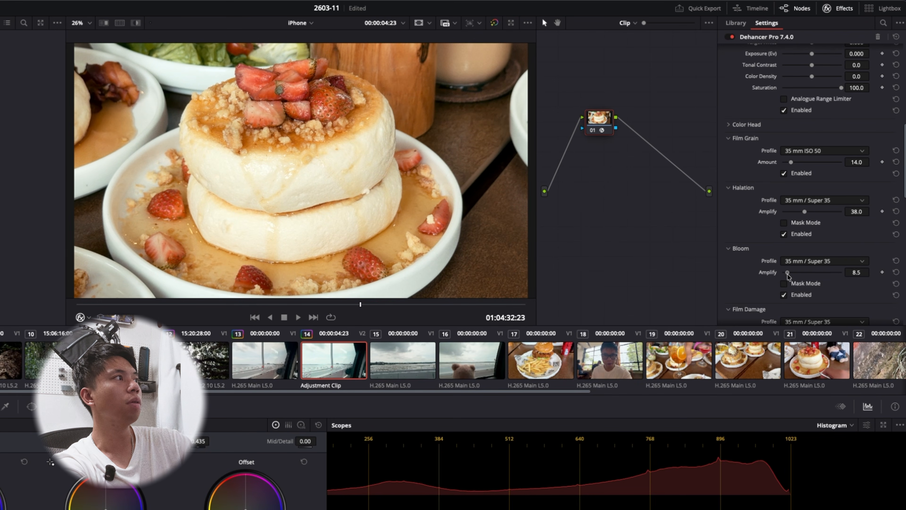
{"action": "left_click_drag", "start_coordinate": [824, 215], "coordinate": [822, 216]}
{"action": "left_click", "coordinate": [784, 234]}
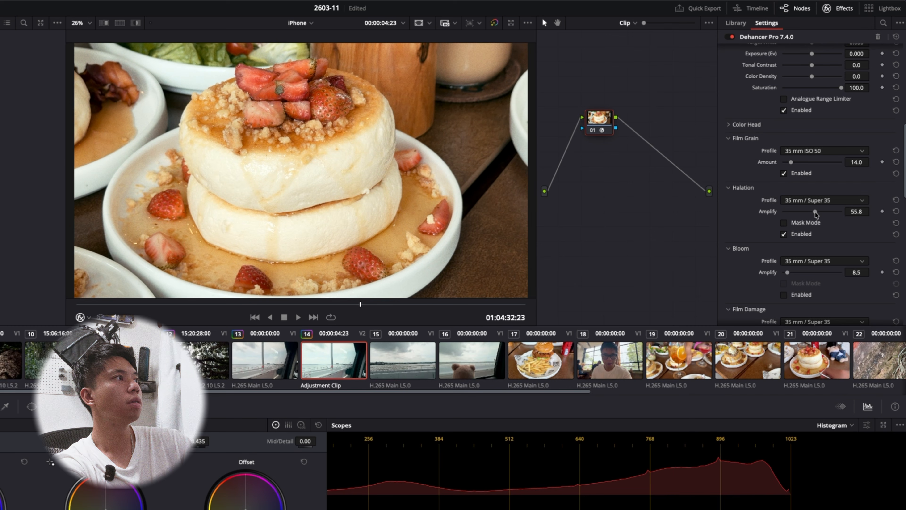
{"action": "scroll", "coordinate": [809, 273], "scroll_direction": "down", "scroll_amount": 5}
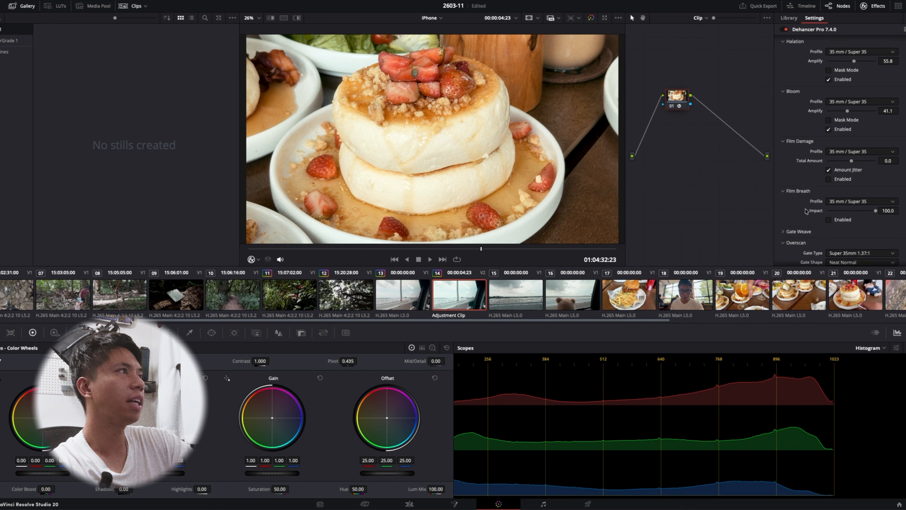
{"action": "scroll", "coordinate": [805, 211], "scroll_direction": "up", "scroll_amount": 2}
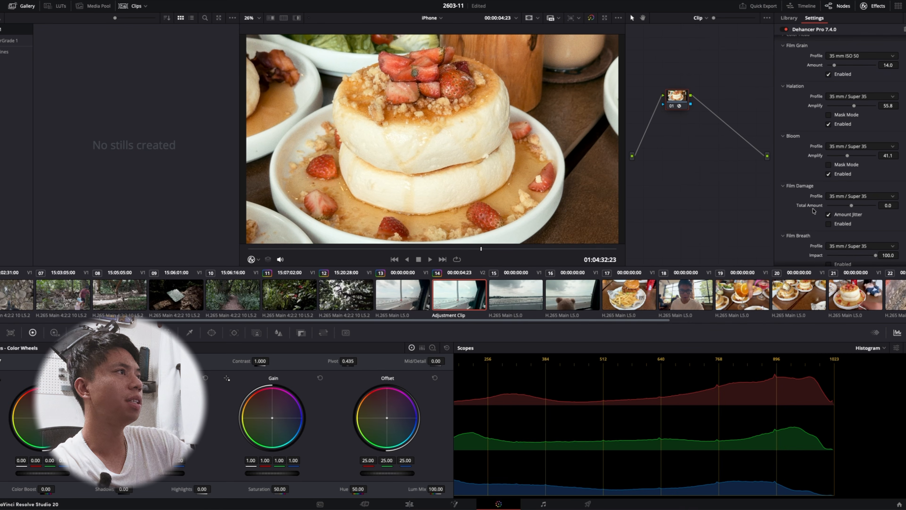
Extend the Adjustment Clip on the Edit page to the end of the last iPhone clip, and go to the night bridge shot
{"action": "left_click", "coordinate": [409, 503]}
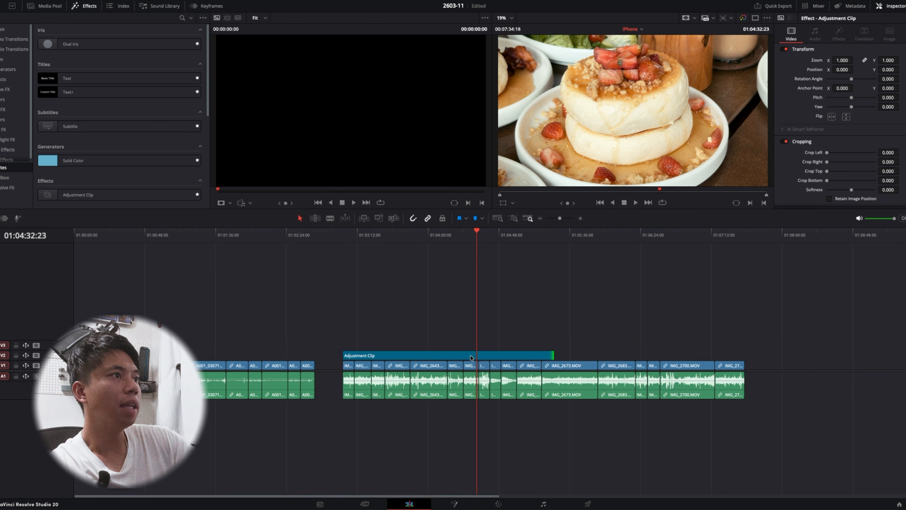
{"action": "left_click_drag", "start_coordinate": [402, 357], "coordinate": [532, 355]}
{"action": "left_click", "coordinate": [384, 235]}
{"action": "left_click", "coordinate": [390, 235]}
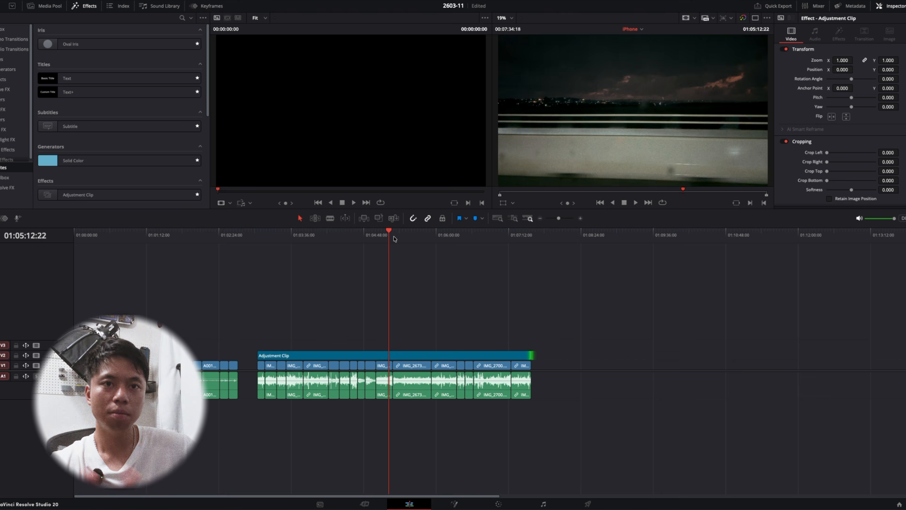